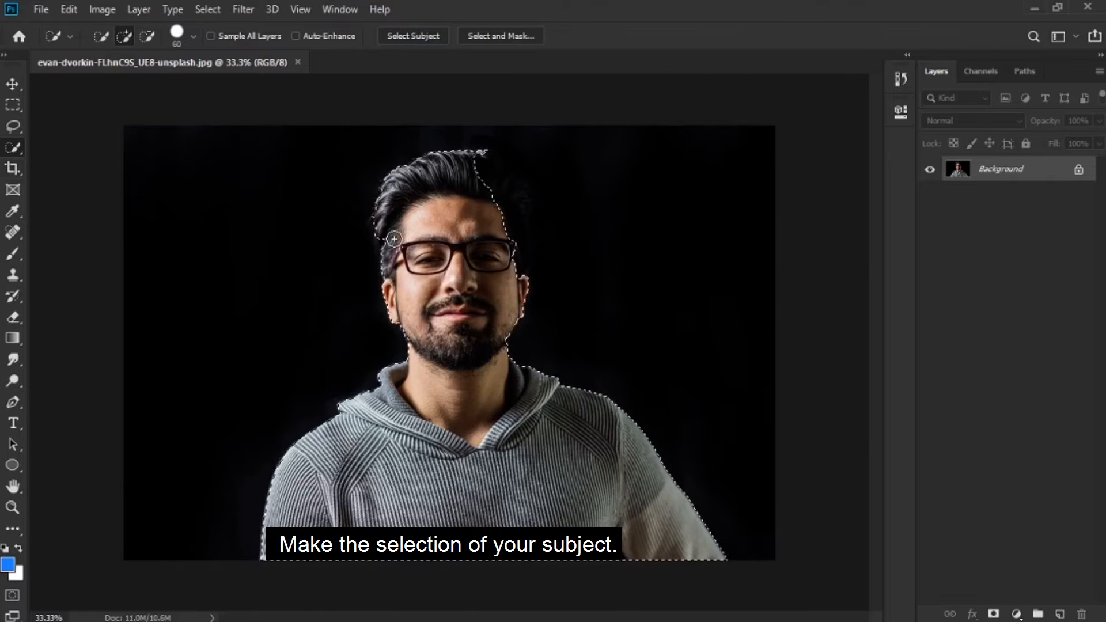
Complete the selection around the man's hair and copy the selected man onto a new layer above the background
{"action": "mouse_move", "coordinate": [482, 167]}
{"action": "left_mouse_down"}
{"action": "mouse_move", "coordinate": [509, 209]}
{"action": "mouse_move", "coordinate": [514, 277]}
{"action": "mouse_move", "coordinate": [517, 241]}
{"action": "left_mouse_up"}
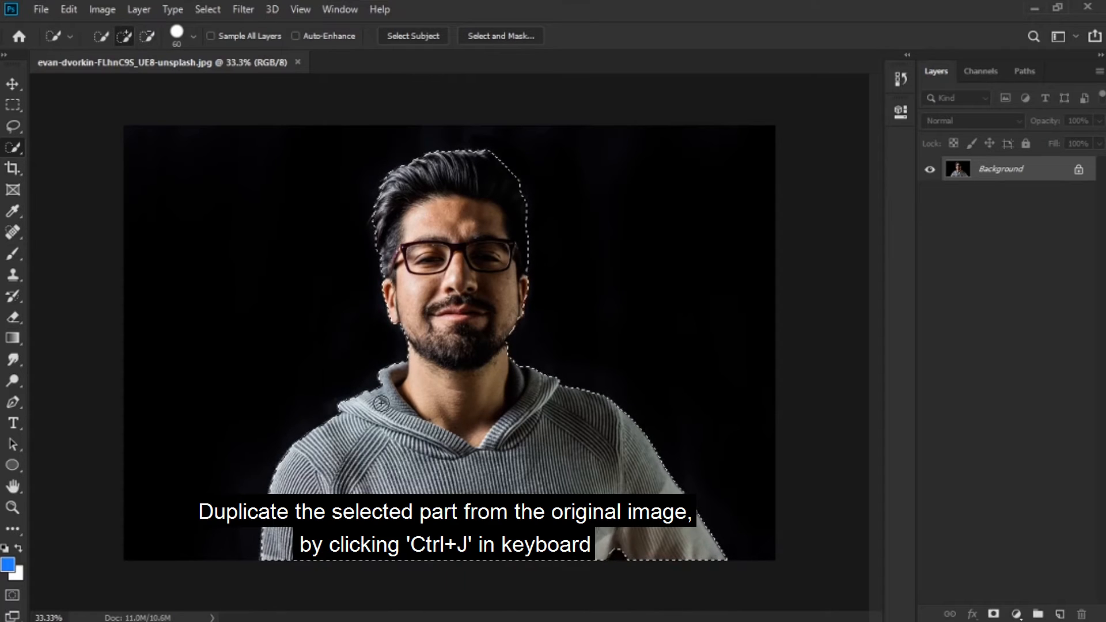
{"action": "key", "text": "ctrl+j"}
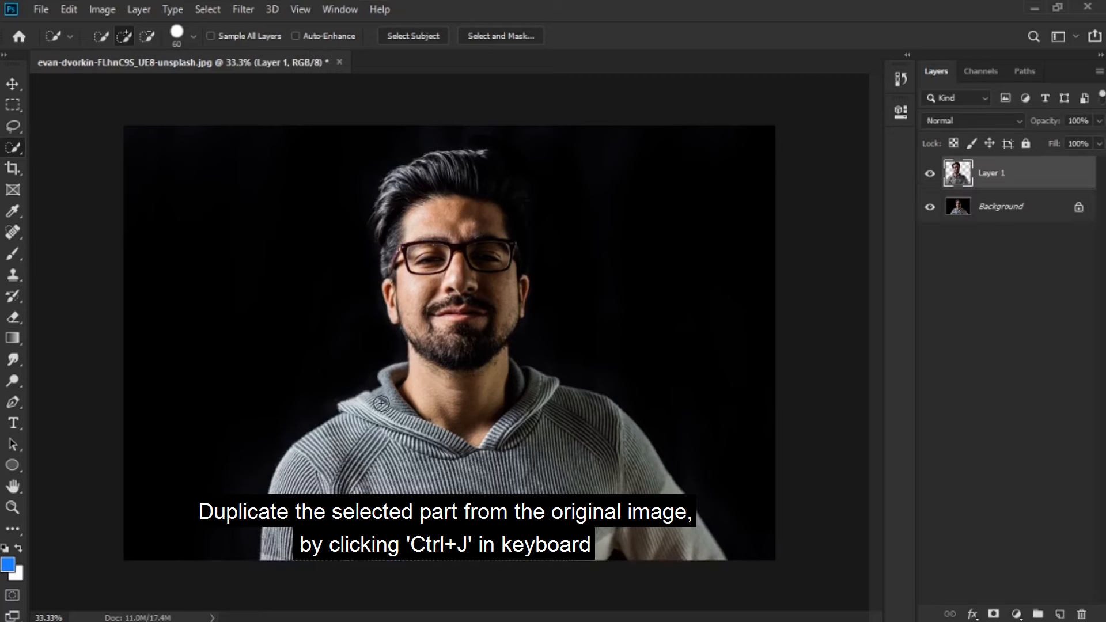
{"action": "left_click", "coordinate": [931, 208]}
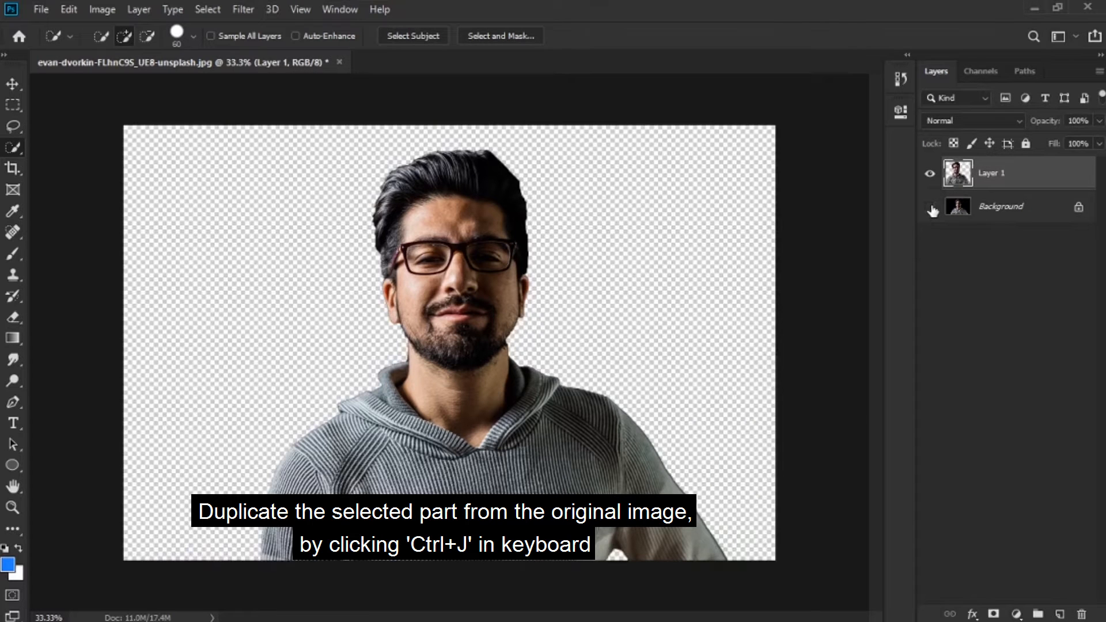
{"action": "left_click", "coordinate": [931, 207]}
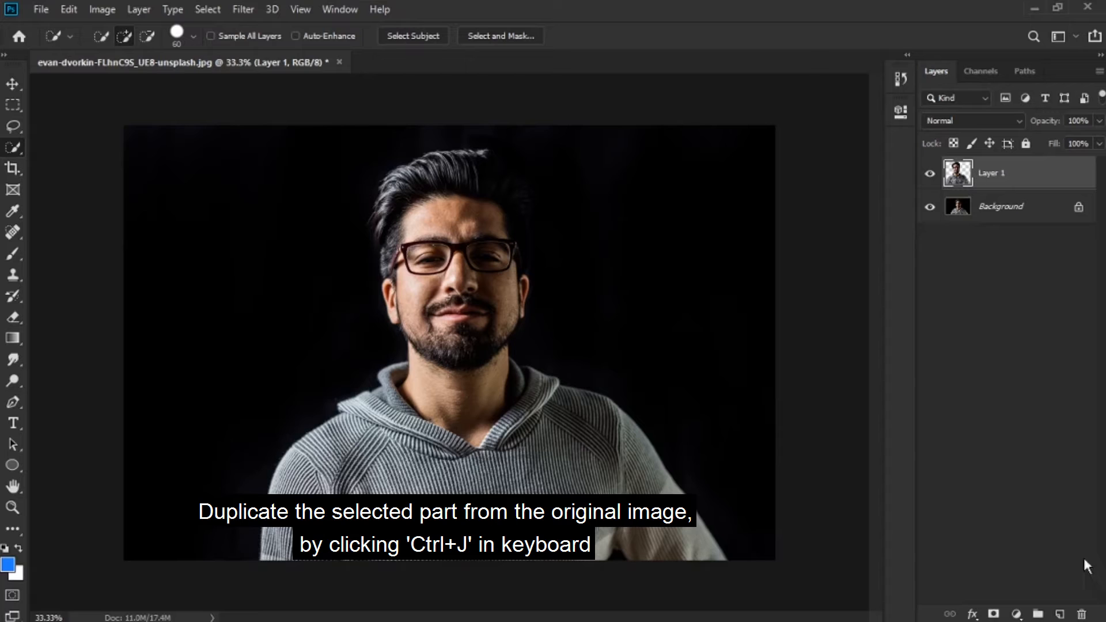
Add a linear Gradient fill layer above the cut-out man with its angle set to 180°
{"action": "key", "text": "v"}
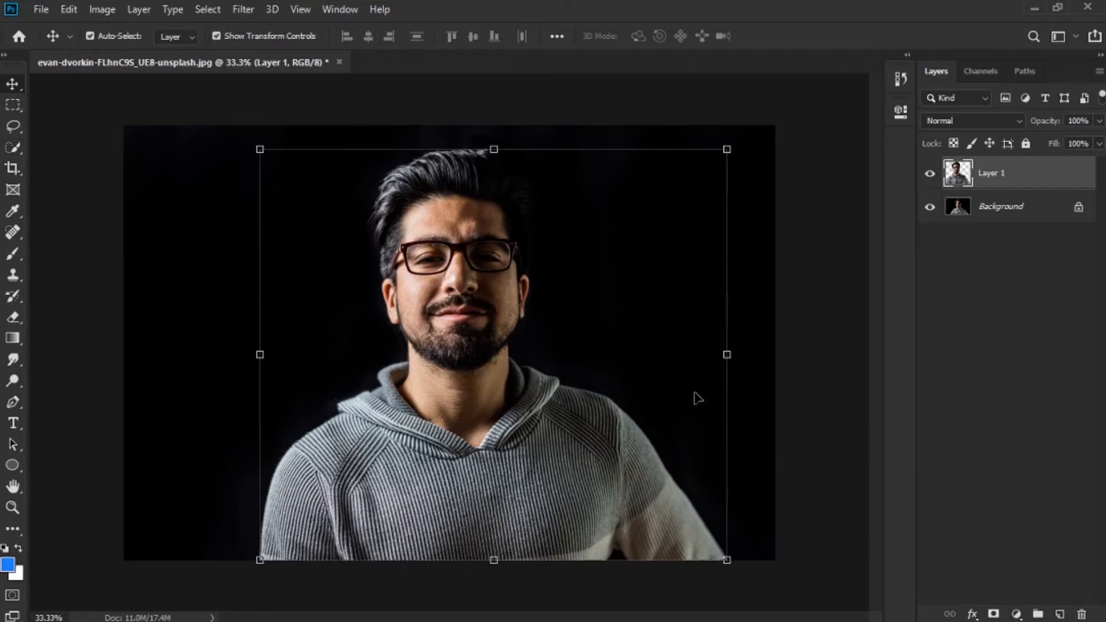
{"action": "left_click", "coordinate": [976, 490]}
{"action": "left_click", "coordinate": [1018, 614]}
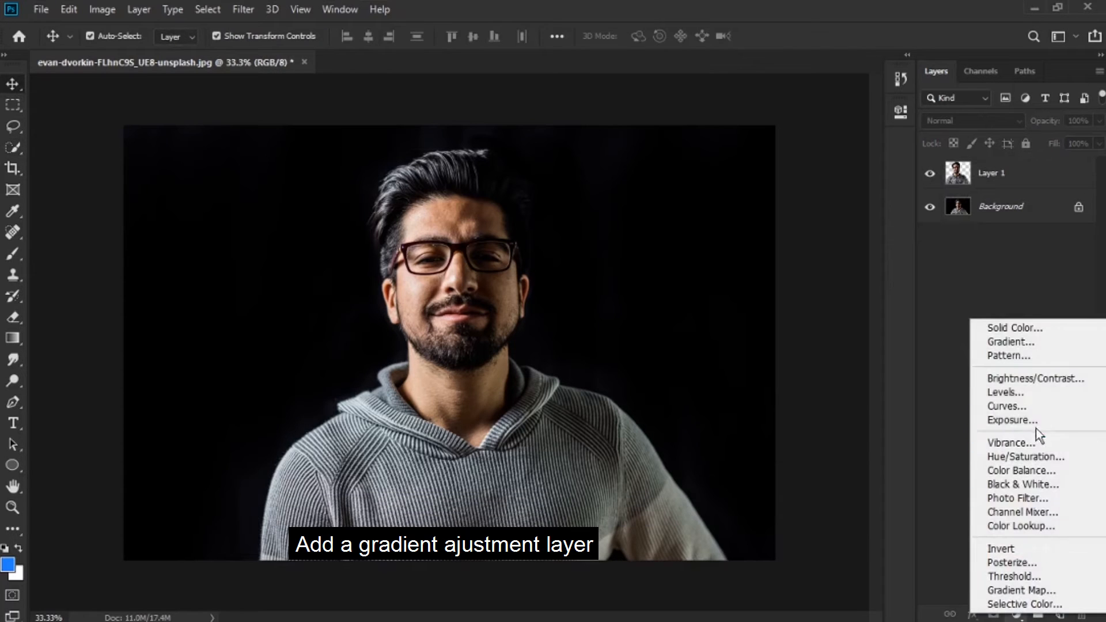
{"action": "left_click", "coordinate": [1031, 353]}
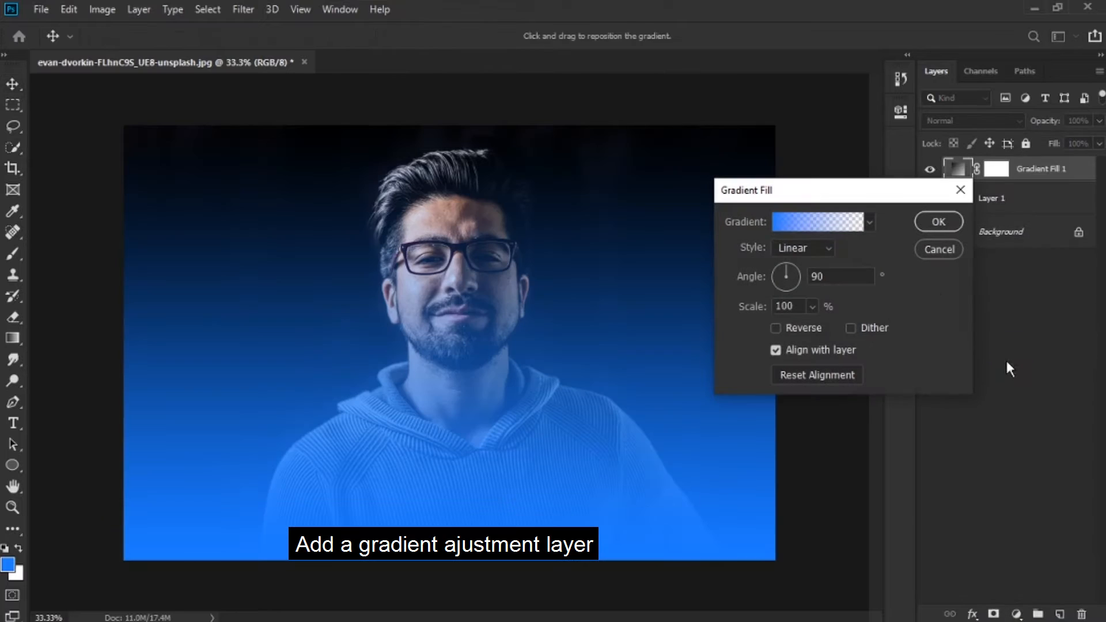
{"action": "left_click", "coordinate": [870, 222]}
{"action": "left_click", "coordinate": [935, 303]}
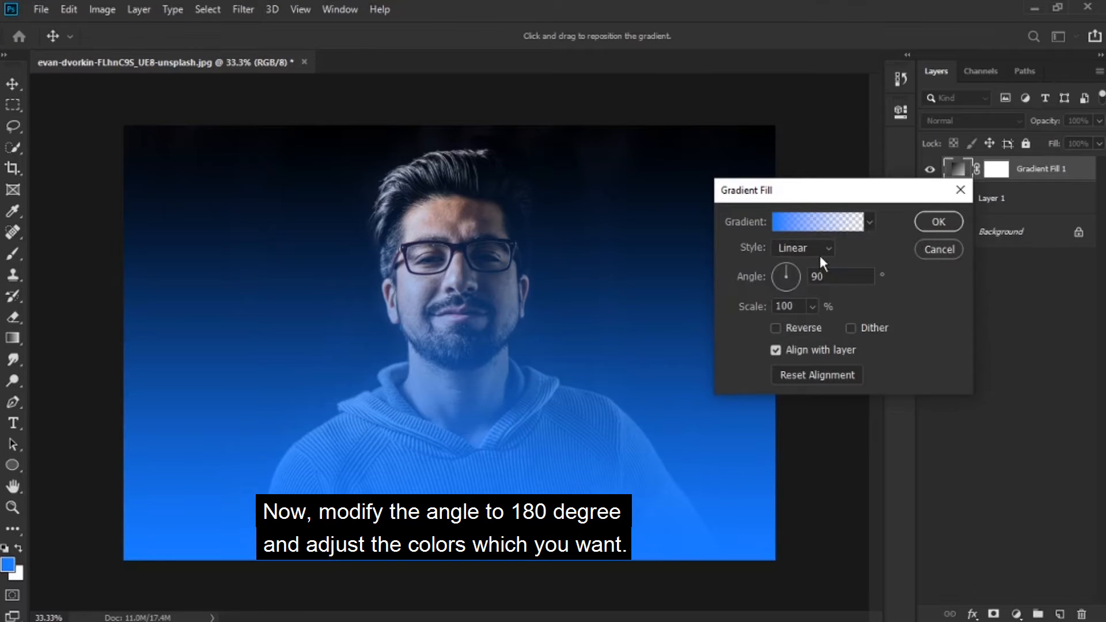
{"action": "type", "text": "180"}
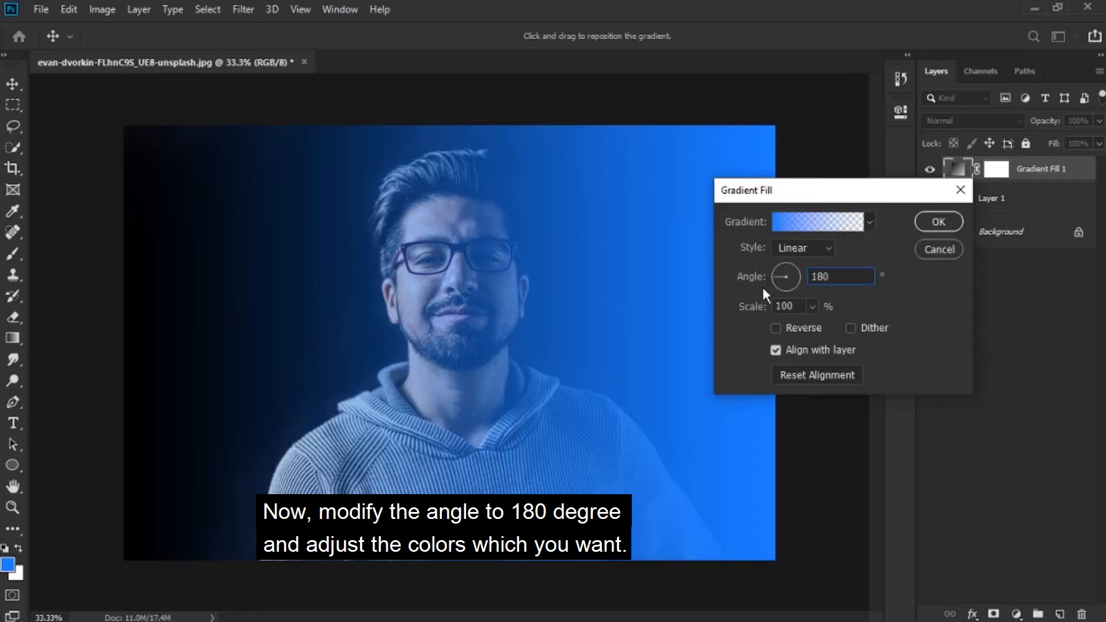
Change the gradient's starting colour stop to the blue 2a53ea
{"action": "left_click", "coordinate": [799, 220]}
{"action": "left_click", "coordinate": [749, 392]}
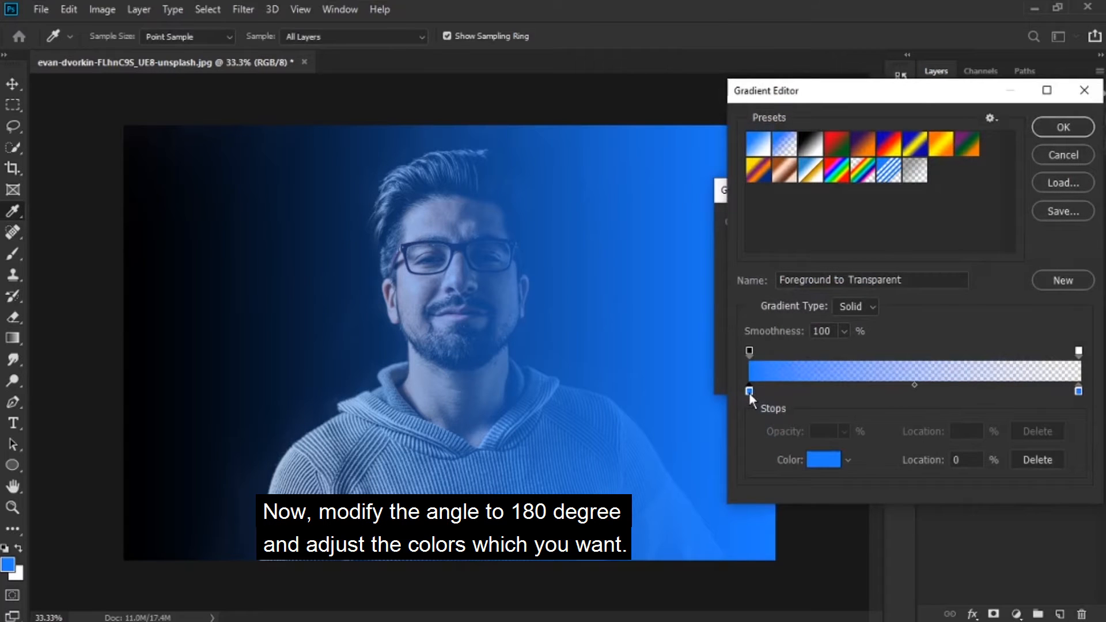
{"action": "left_click", "coordinate": [808, 459]}
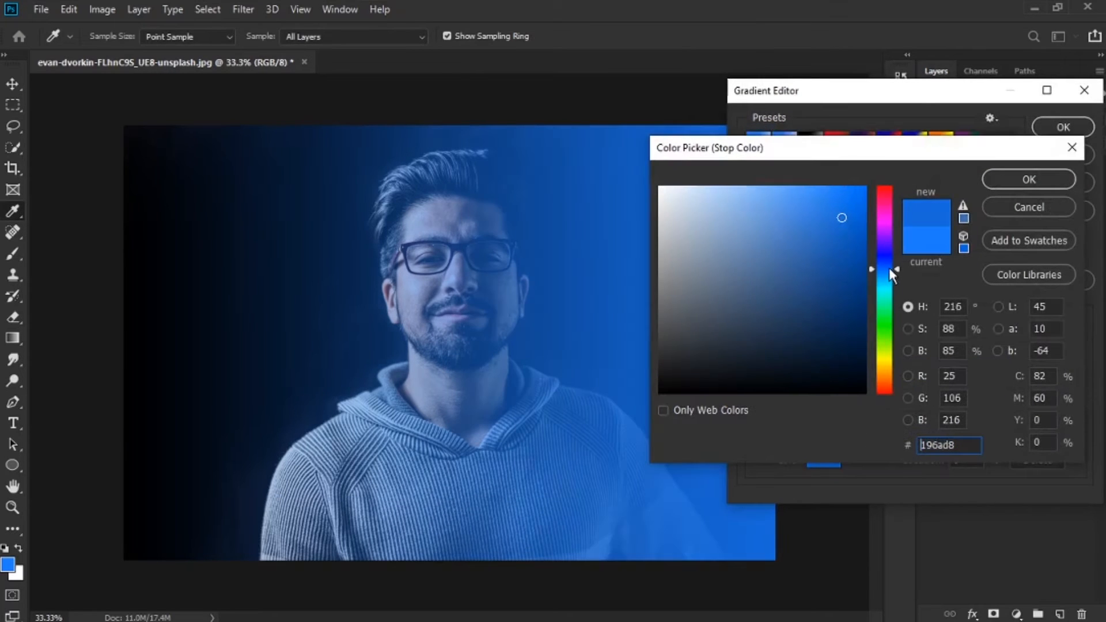
{"action": "left_click_drag", "start_coordinate": [890, 270], "coordinate": [890, 263]}
{"action": "left_click_drag", "start_coordinate": [843, 198], "coordinate": [828, 203]}
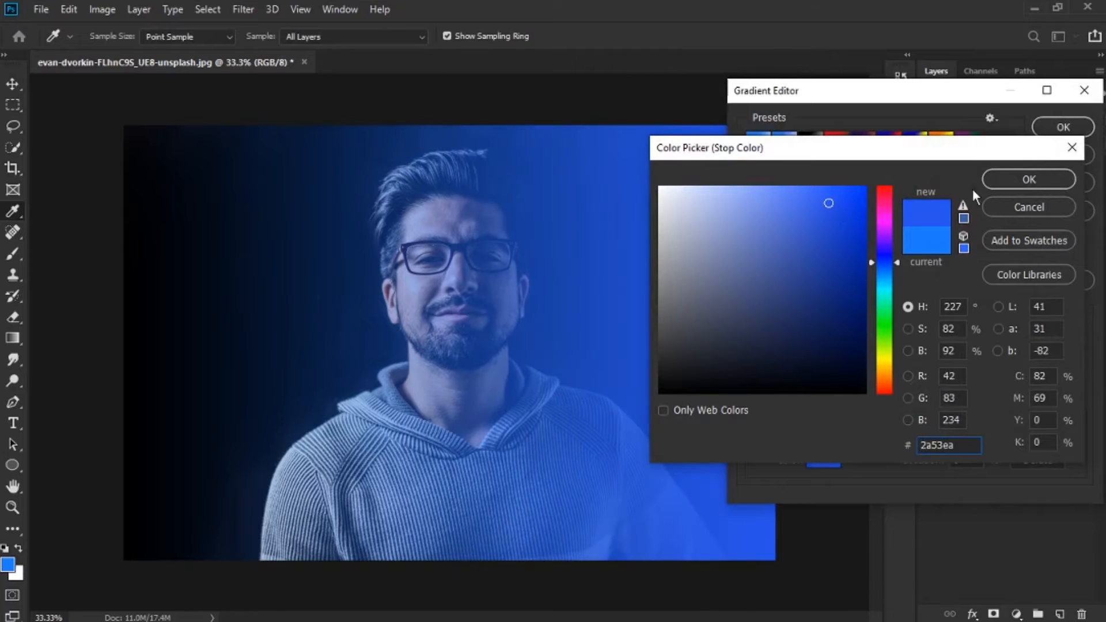
{"action": "left_click", "coordinate": [1010, 180]}
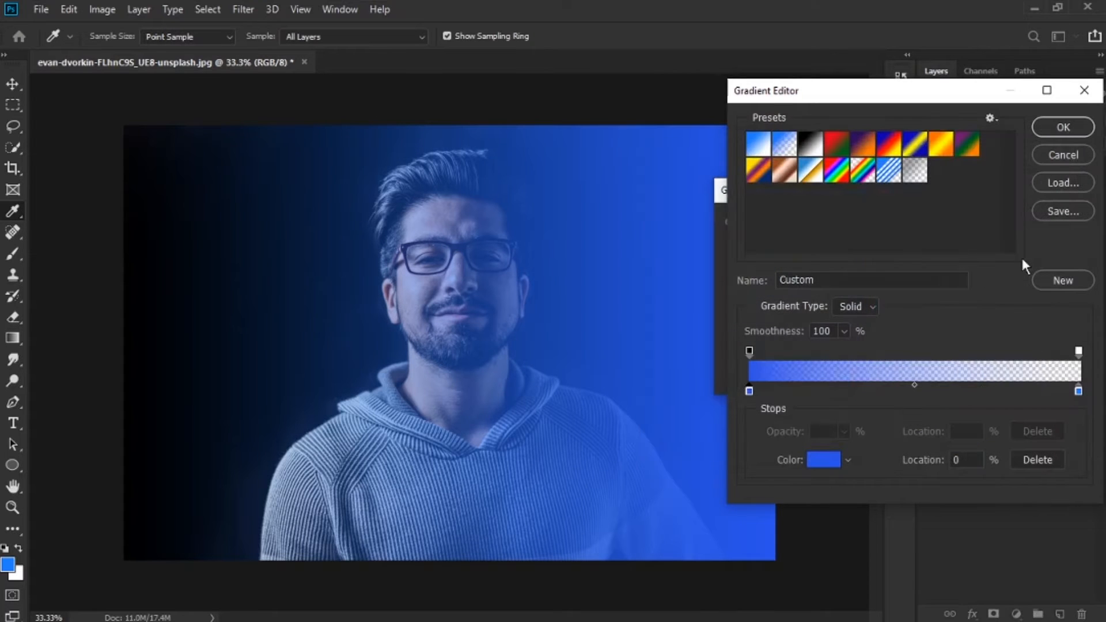
Delete the gradient's end colour stop and move the 100% opacity stop to location 33%
{"action": "left_click", "coordinate": [1077, 393]}
{"action": "left_click", "coordinate": [1037, 460]}
{"action": "left_click_drag", "start_coordinate": [750, 352], "coordinate": [859, 353]}
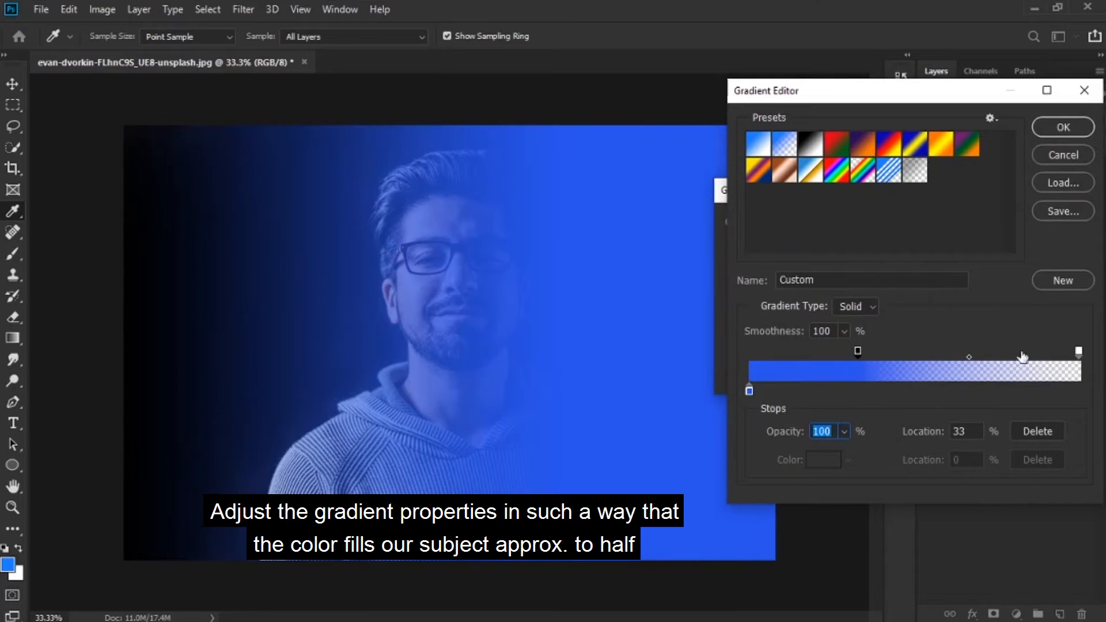
{"action": "left_click", "coordinate": [1079, 352]}
{"action": "left_click_drag", "start_coordinate": [1079, 352], "coordinate": [957, 366]}
{"action": "key", "text": "ctrl+z"}
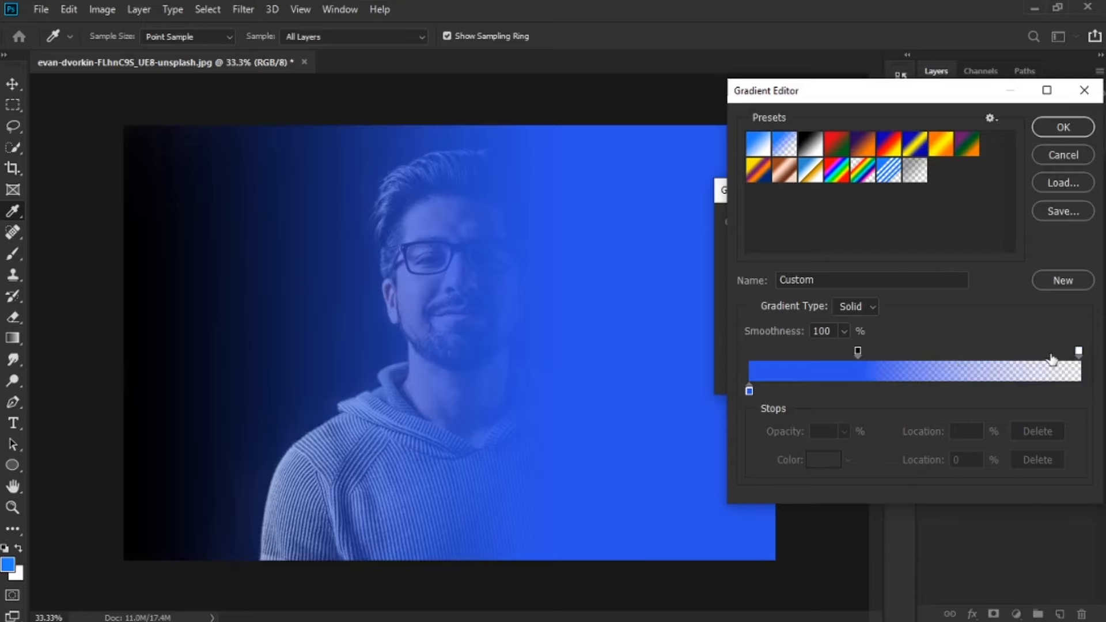
Move the transparent opacity stop inward and the 100% opacity stop to location 46%, and apply the gradient fill
{"action": "left_click_drag", "start_coordinate": [1079, 352], "coordinate": [970, 355]}
{"action": "left_click_drag", "start_coordinate": [858, 352], "coordinate": [900, 355]}
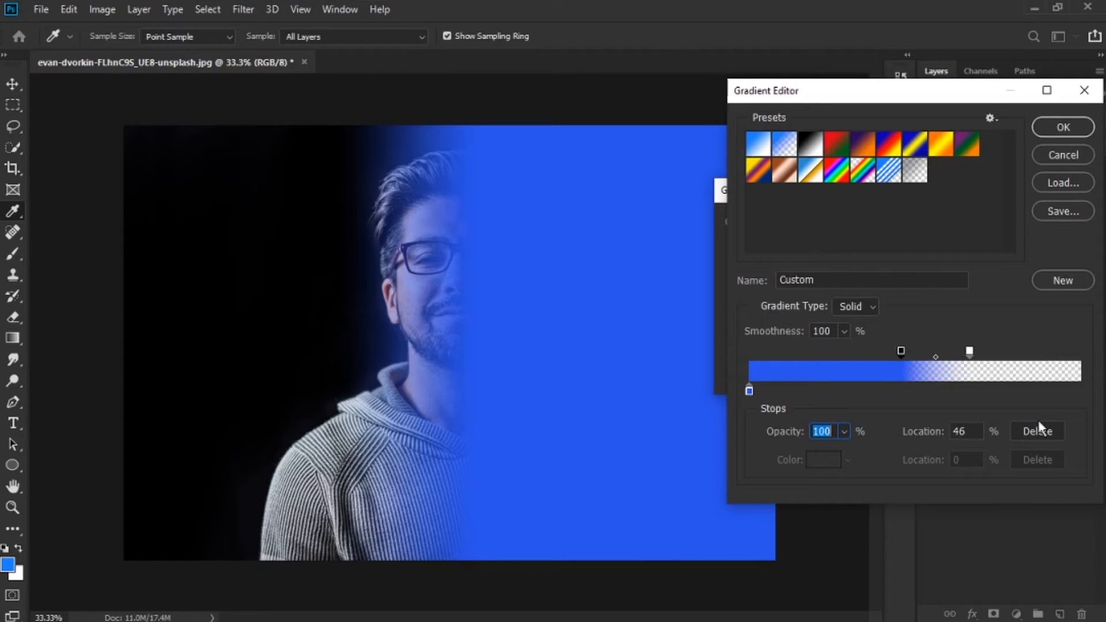
{"action": "left_click", "coordinate": [1070, 129]}
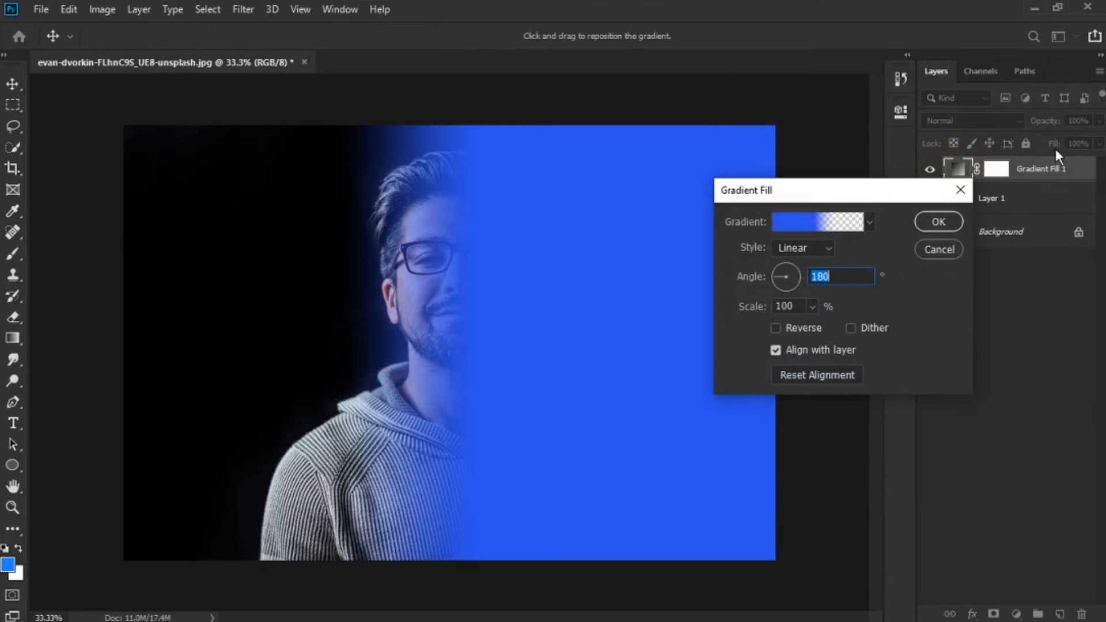
{"action": "left_click", "coordinate": [919, 222]}
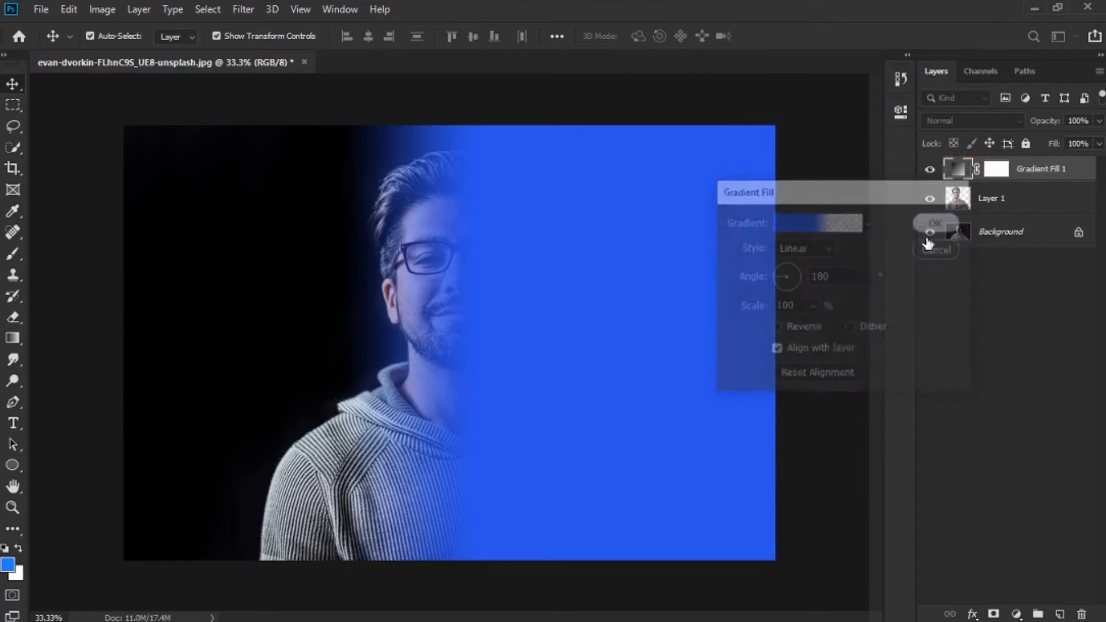
Rename the gradient fill layer as "blue"
{"action": "double_click", "coordinate": [1048, 170]}
{"action": "type", "text": "b"}
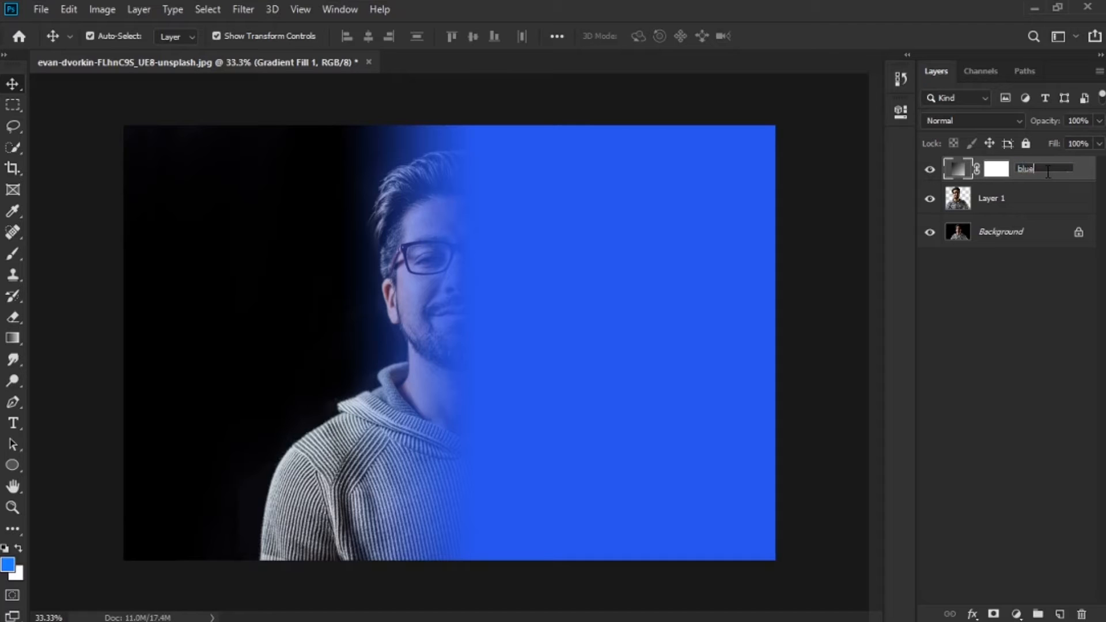
{"action": "type", "text": "lue"}
{"action": "key", "text": "Return"}
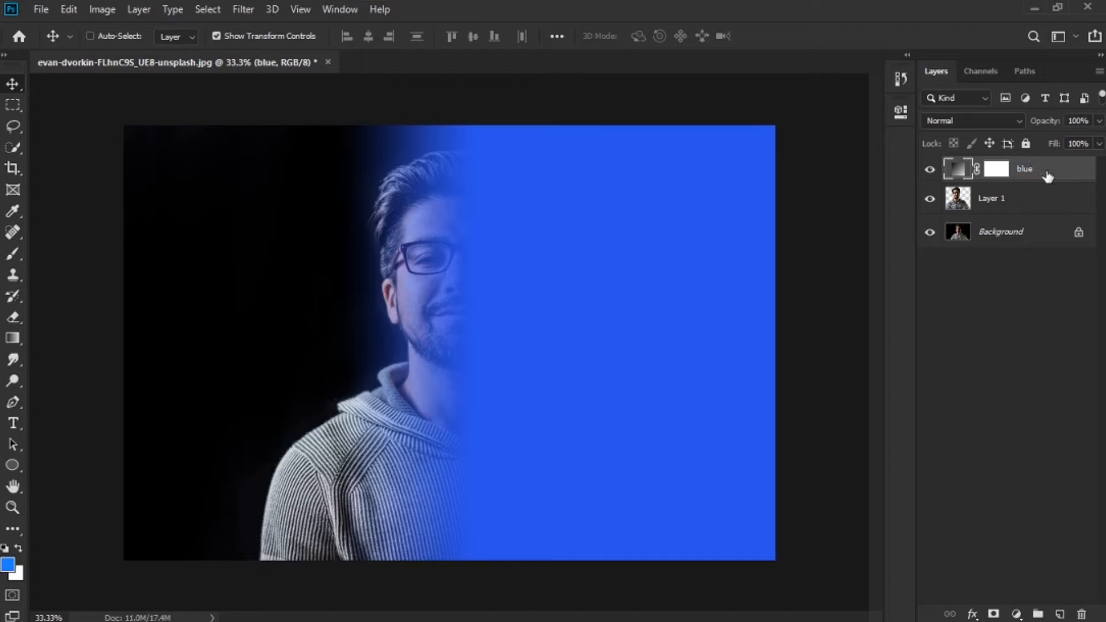
Duplicate the blue gradient layer and rename the copy as "pink"
{"action": "key", "text": "ctrl+j"}
{"action": "double_click", "coordinate": [1029, 172]}
{"action": "type", "text": "pink"}
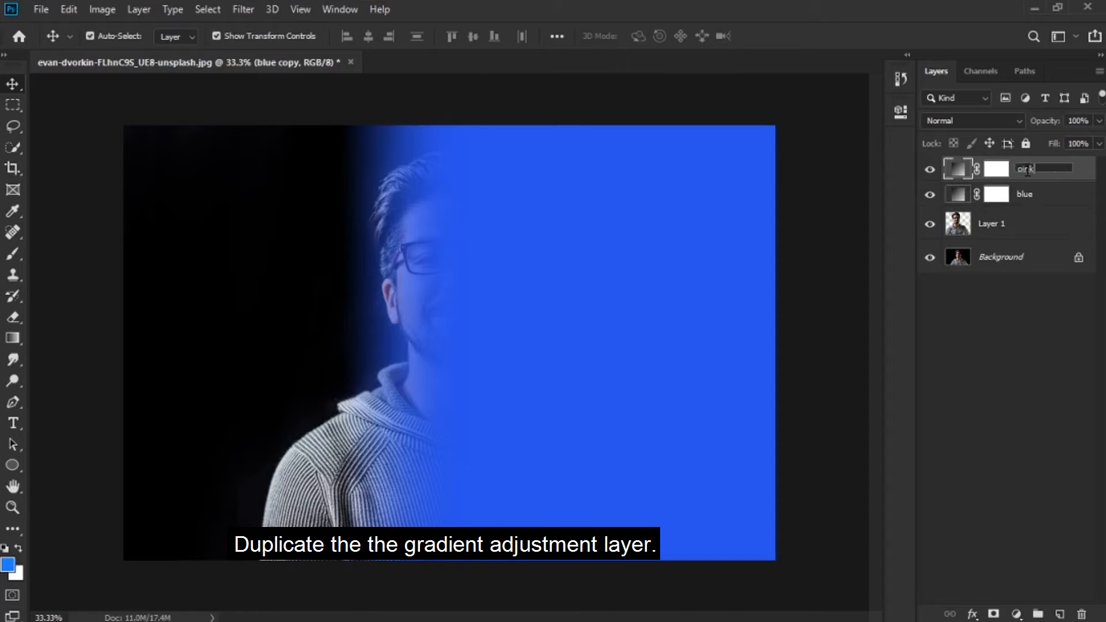
{"action": "key", "text": "Return"}
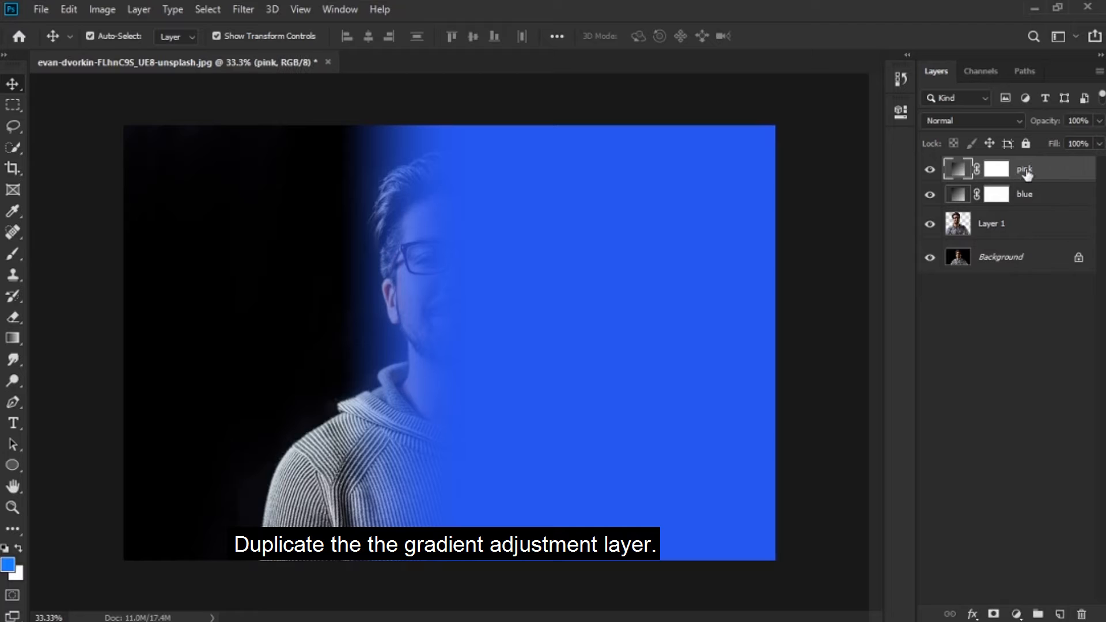
Change the colour stop of the pink layer's gradient to a bright pink
{"action": "double_click", "coordinate": [958, 169]}
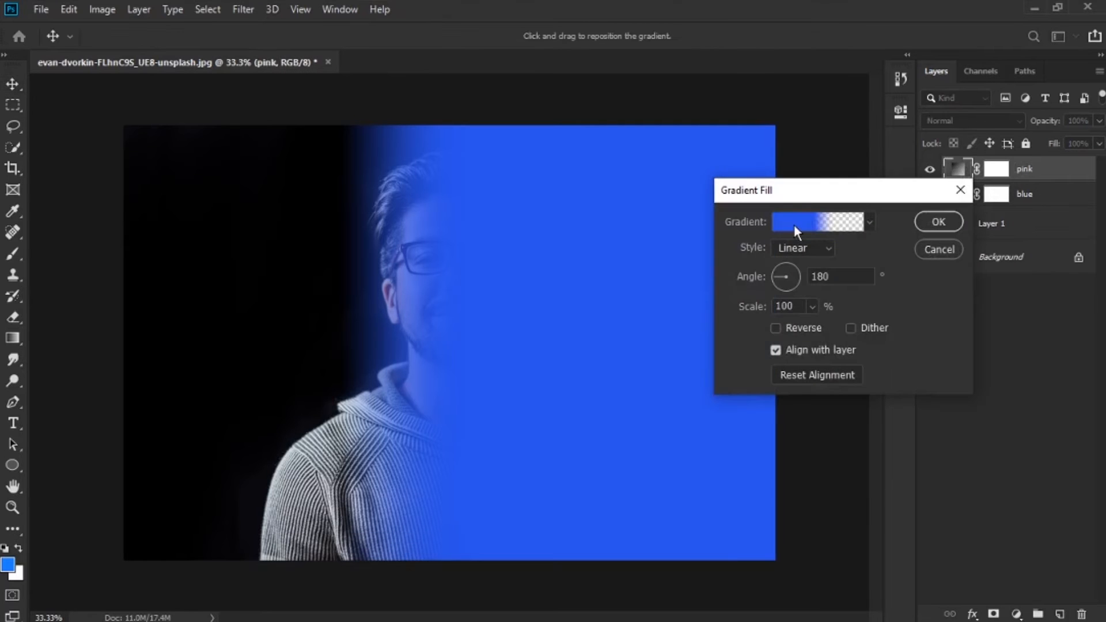
{"action": "left_click", "coordinate": [795, 225]}
{"action": "left_click", "coordinate": [749, 392]}
{"action": "left_click", "coordinate": [822, 459]}
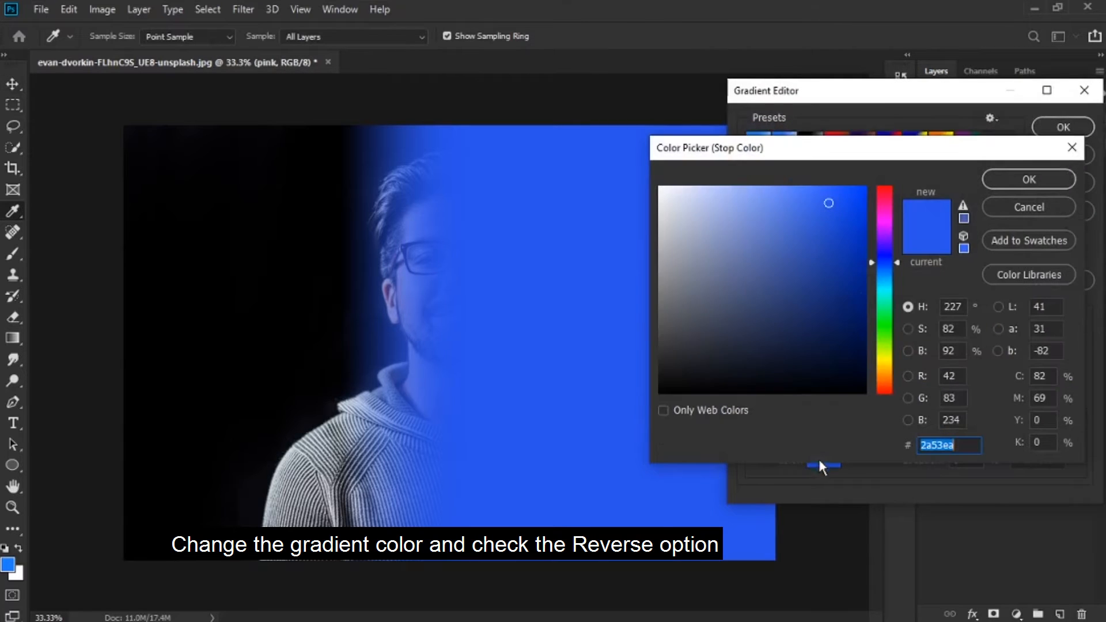
{"action": "left_click_drag", "start_coordinate": [894, 257], "coordinate": [836, 194]}
{"action": "left_click", "coordinate": [1044, 182]}
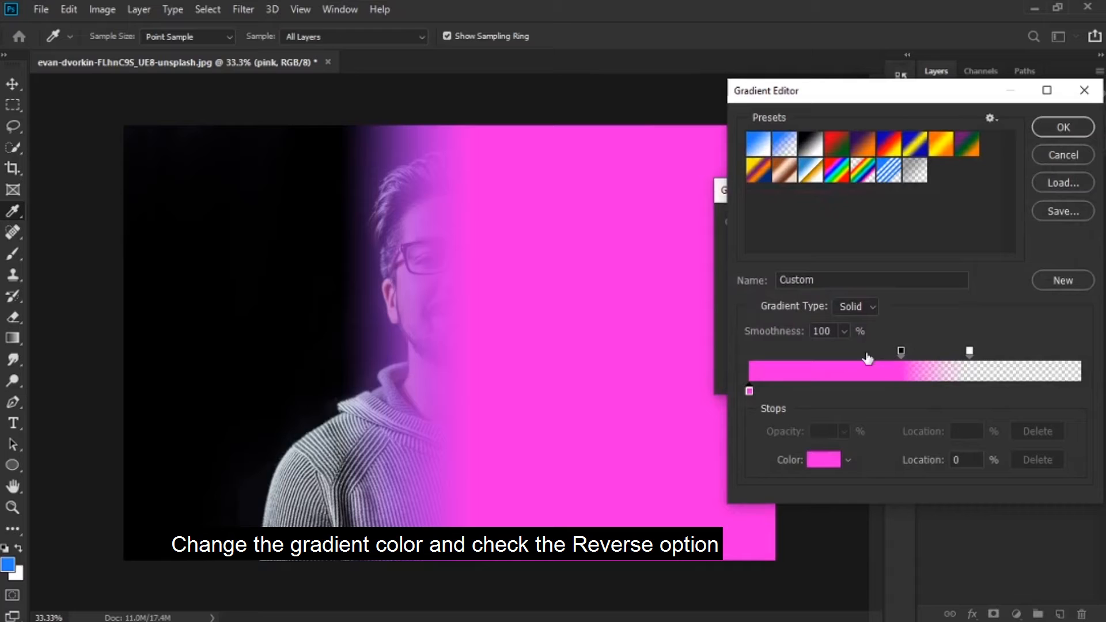
Reverse the pink layer's gradient so that it fills the opposite half of the image, and apply it
{"action": "left_click", "coordinate": [1065, 127]}
{"action": "left_click", "coordinate": [778, 328]}
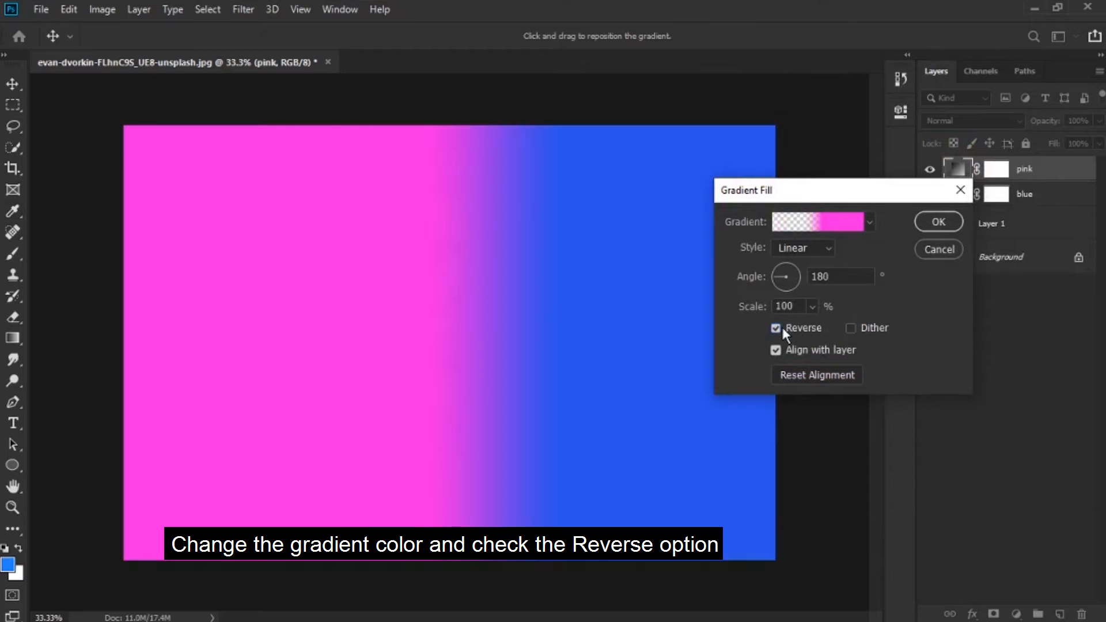
{"action": "left_click", "coordinate": [938, 222]}
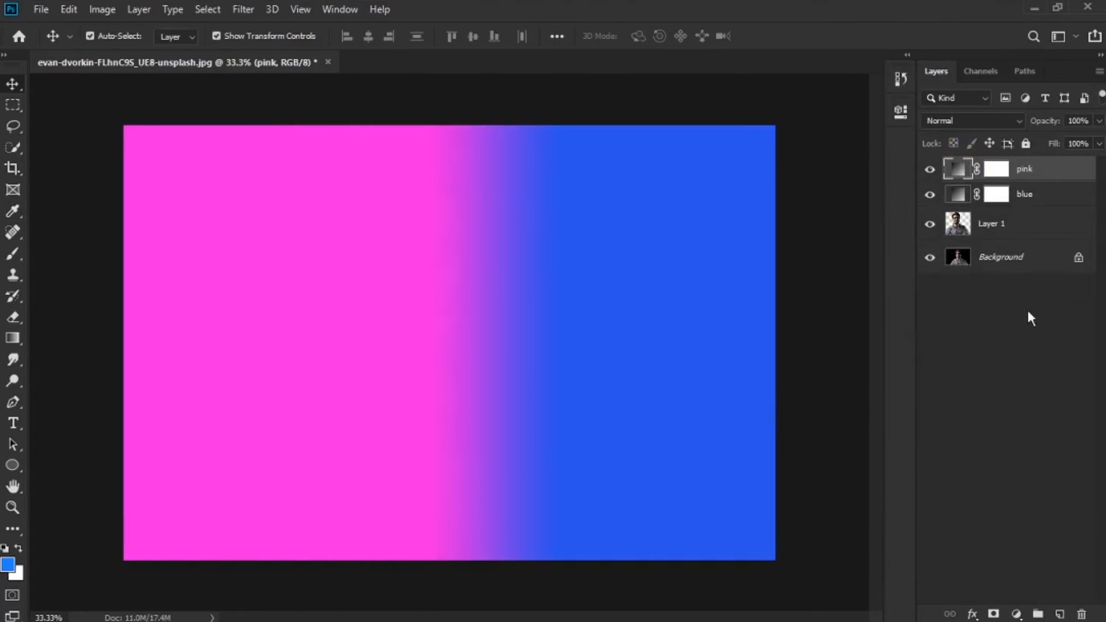
Set the blend mode of both the pink and blue gradient layers to Overlay
{"action": "left_click", "coordinate": [973, 121]}
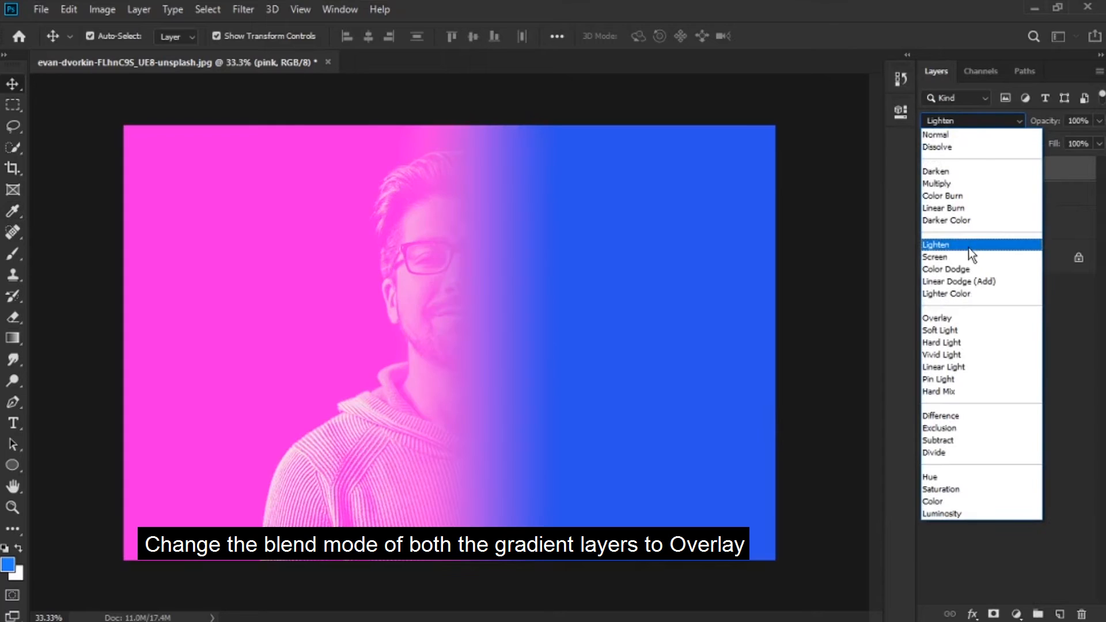
{"action": "left_click", "coordinate": [972, 318]}
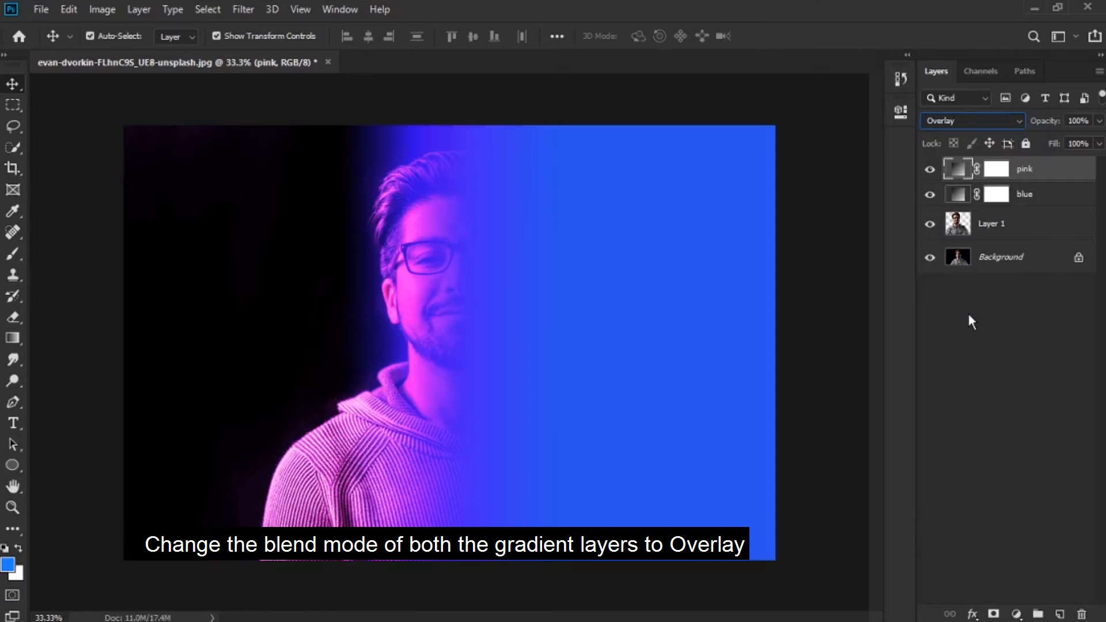
{"action": "left_click", "coordinate": [986, 196]}
{"action": "left_click", "coordinate": [992, 121]}
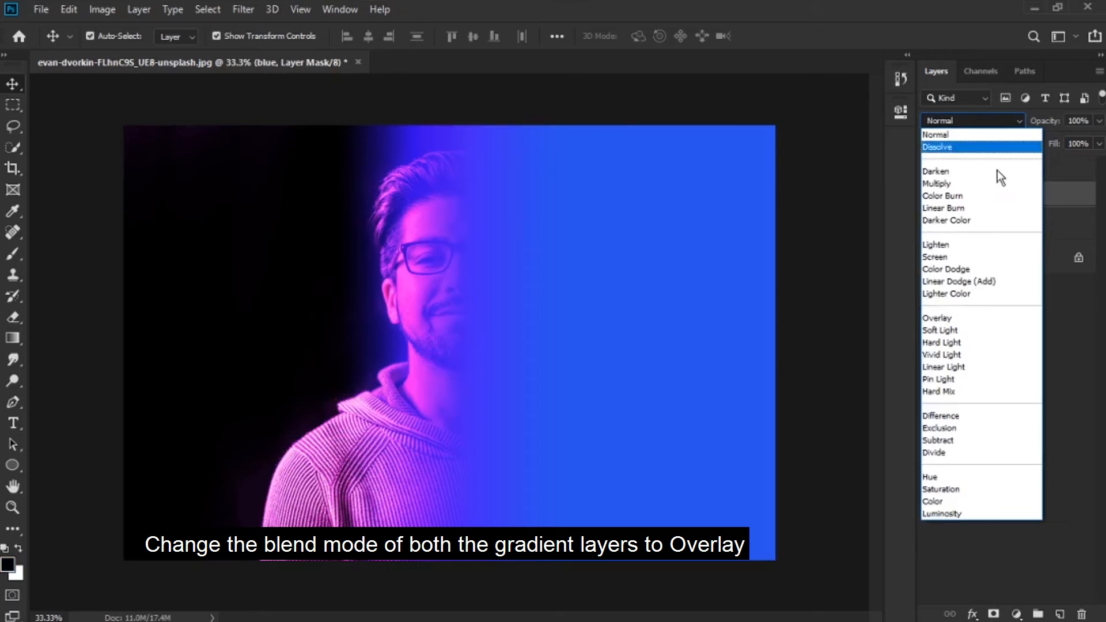
{"action": "left_click", "coordinate": [976, 317]}
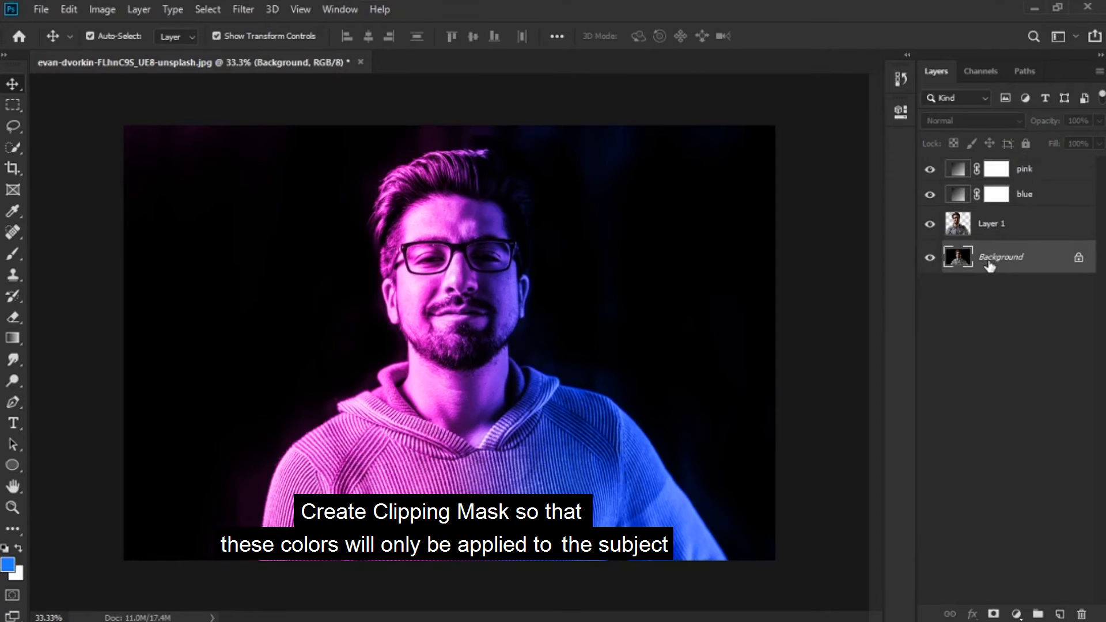
Clip the blue and pink gradient layers to the cut-out man on Layer 1 with a clipping mask
{"action": "left_click", "coordinate": [1037, 197]}
{"action": "left_click", "coordinate": [1039, 169], "text": "shift"}
{"action": "right_click", "coordinate": [1040, 168]}
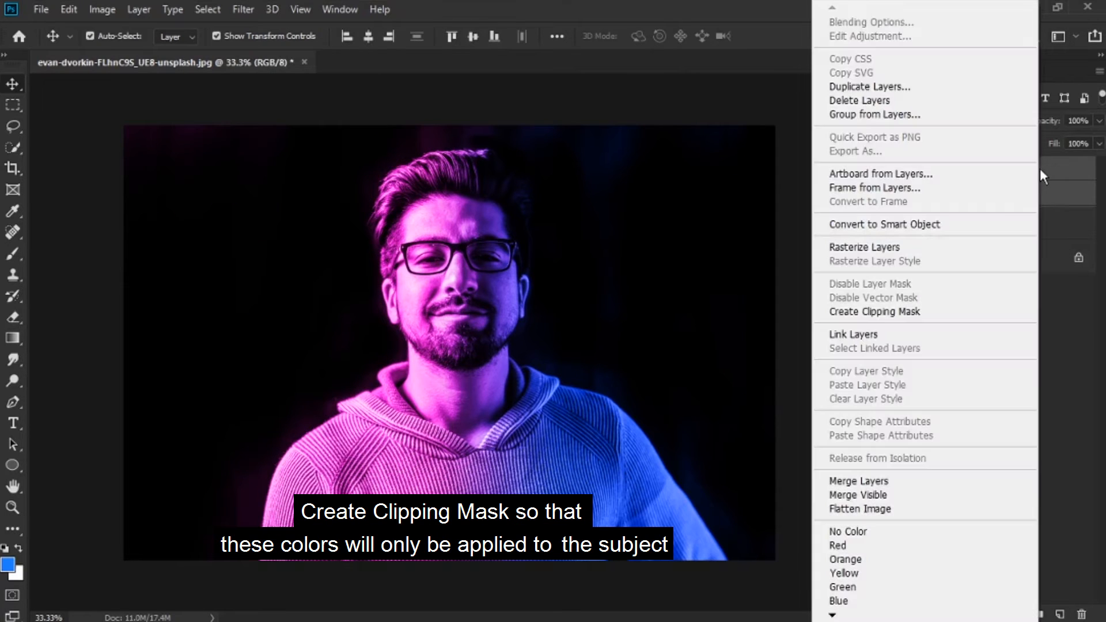
{"action": "left_click", "coordinate": [945, 309]}
{"action": "left_click", "coordinate": [1049, 349]}
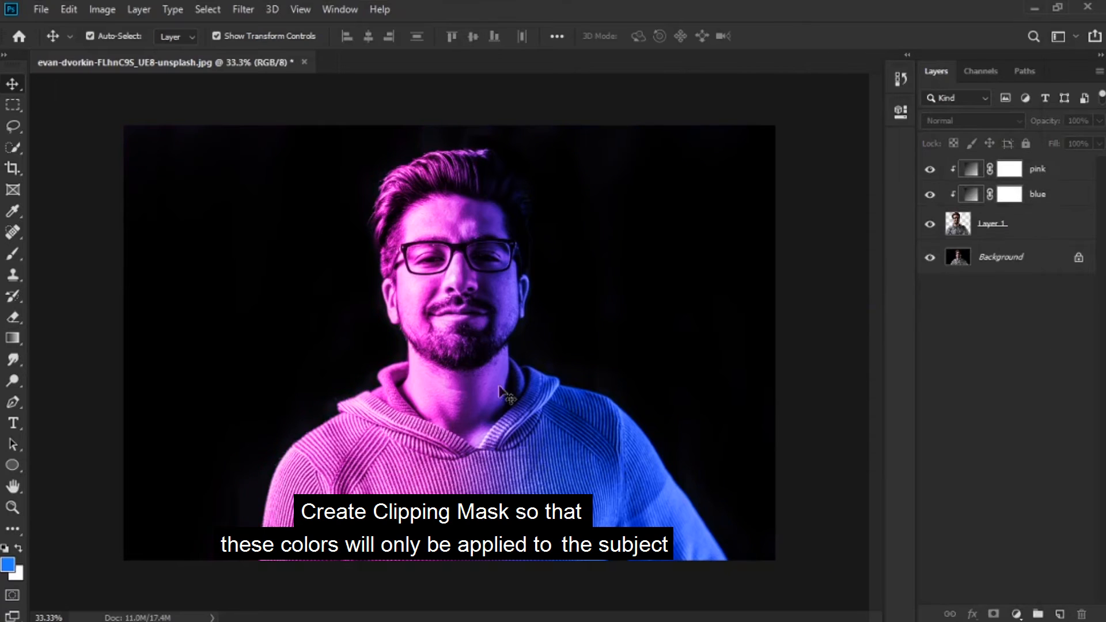
Draw a large blue-filled circle with the Ellipse tool directly above the Background layer, behind the man
{"action": "left_click", "coordinate": [1034, 225]}
{"action": "left_click", "coordinate": [1044, 264]}
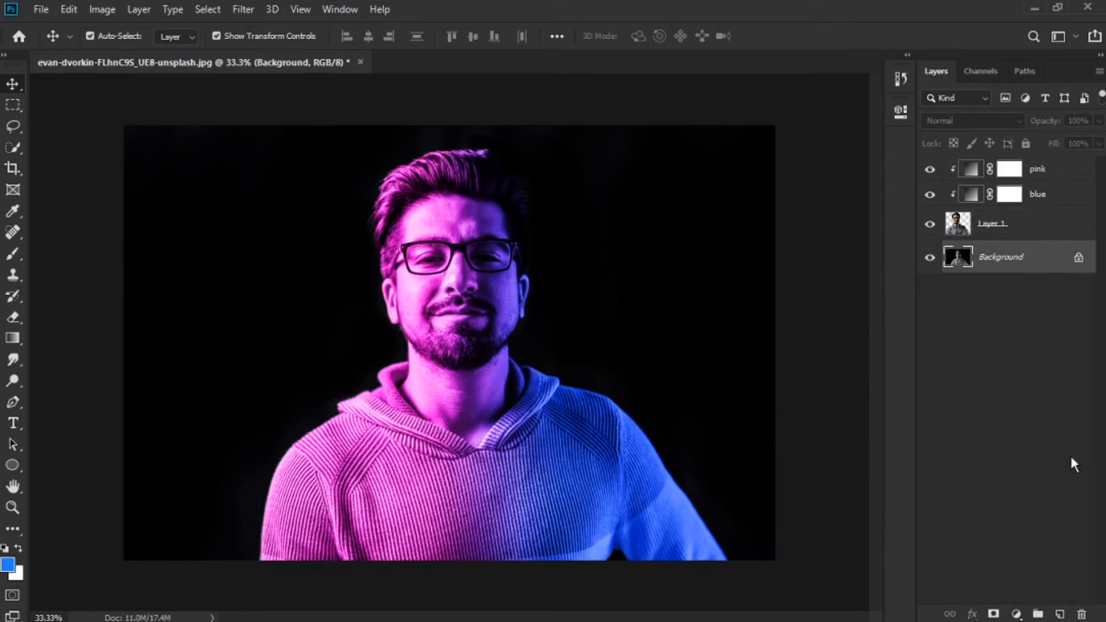
{"action": "left_click", "coordinate": [13, 465]}
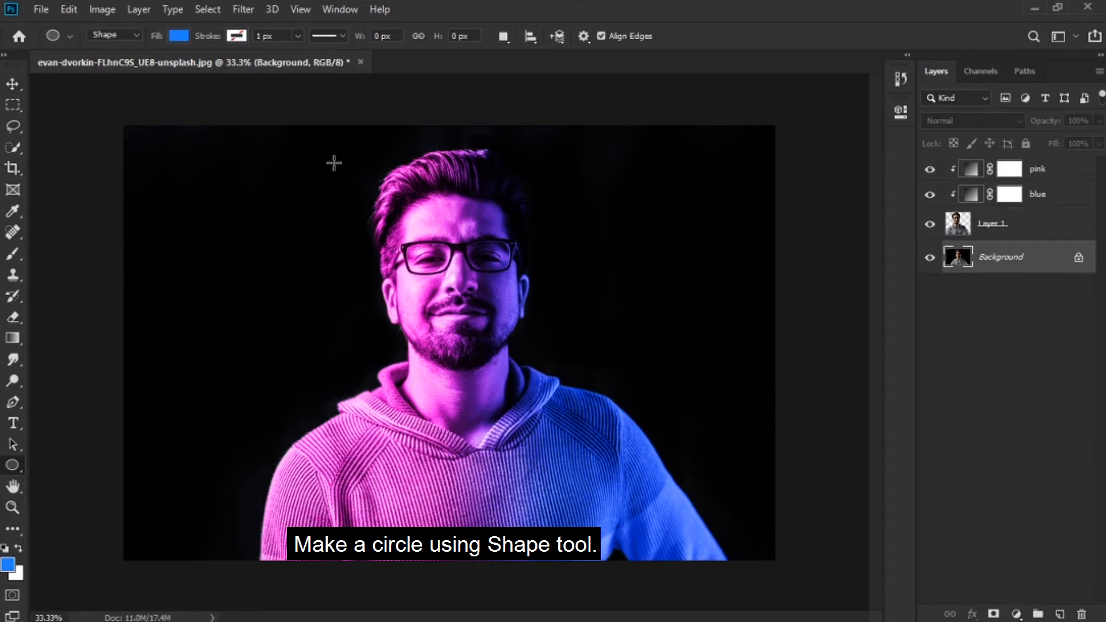
{"action": "left_click_drag", "start_coordinate": [353, 183], "coordinate": [840, 586]}
Centre the circle behind the man and scale it up to about 115% so it reaches the image's upper edge
{"action": "left_click", "coordinate": [12, 83]}
{"action": "left_click_drag", "start_coordinate": [610, 252], "coordinate": [521, 232]}
{"action": "left_click_drag", "start_coordinate": [661, 157], "coordinate": [693, 127]}
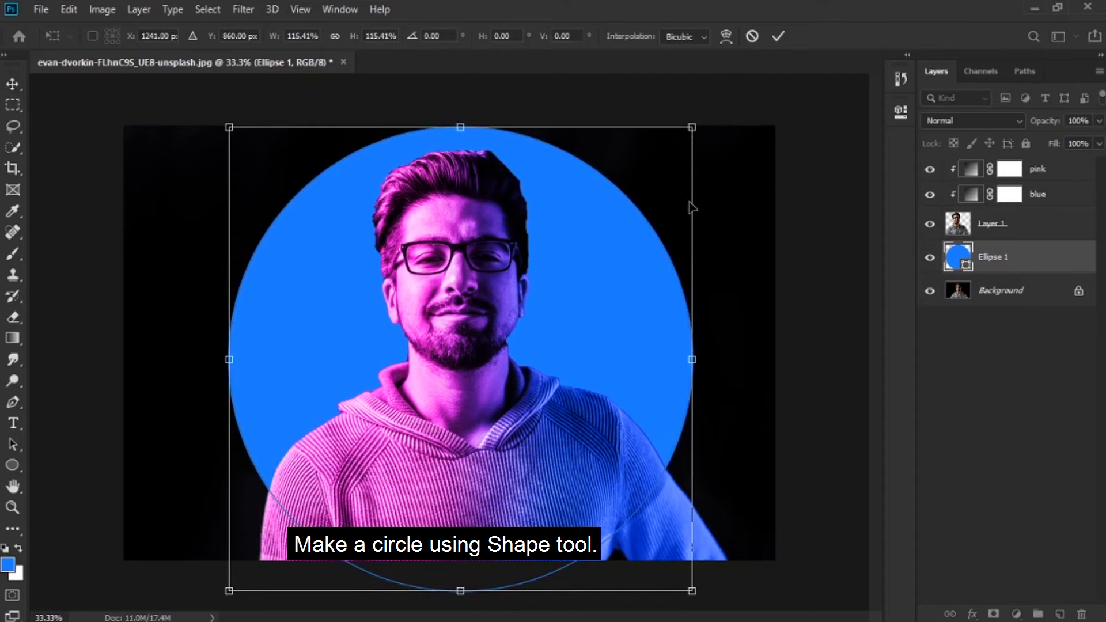
Remove the fill from the circle shape behind the man
{"action": "left_click", "coordinate": [12, 465]}
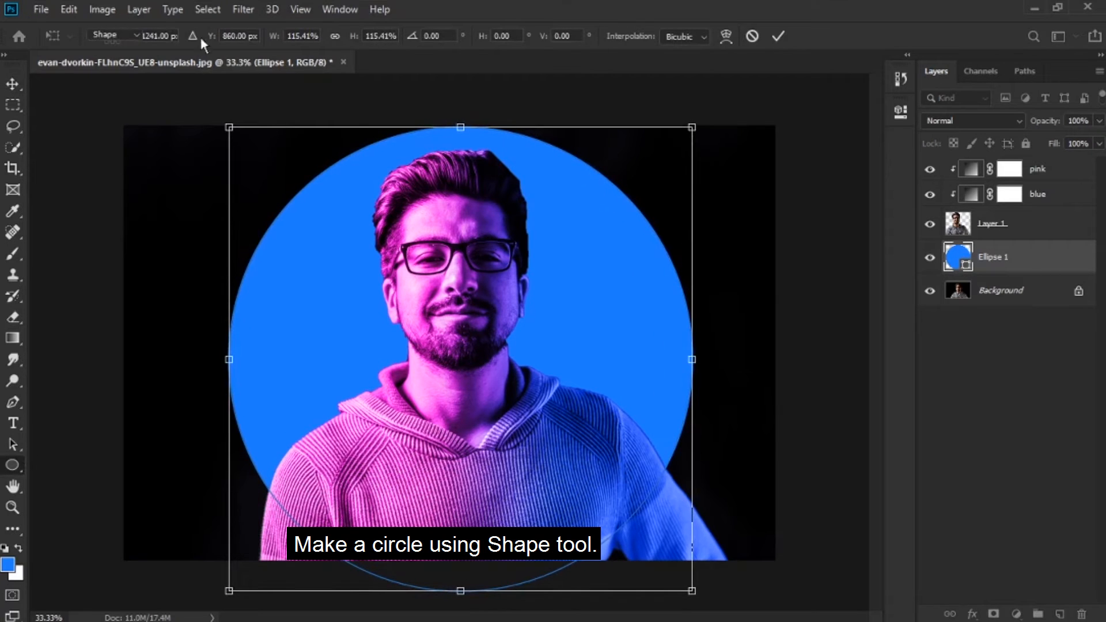
{"action": "left_click", "coordinate": [179, 36]}
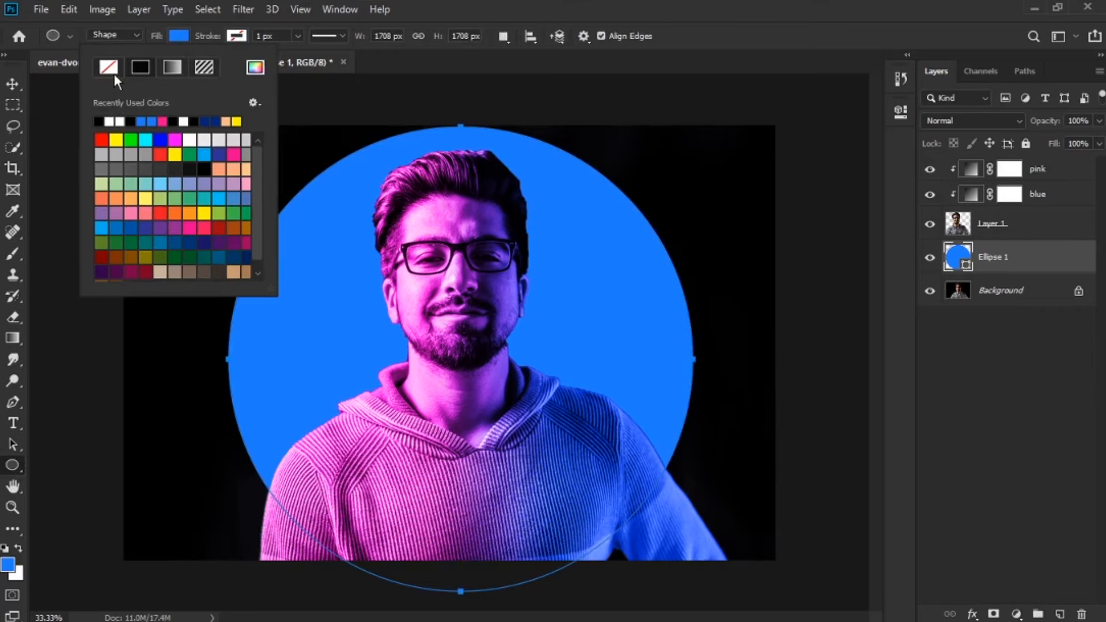
{"action": "left_click", "coordinate": [109, 67]}
{"action": "left_click", "coordinate": [180, 35]}
{"action": "left_click", "coordinate": [185, 36]}
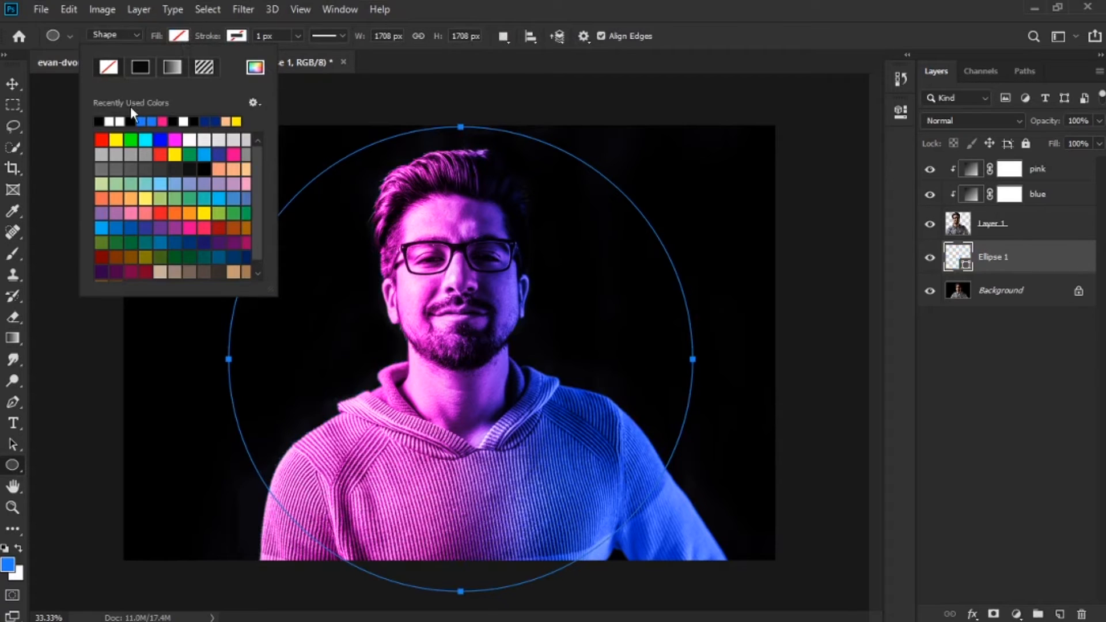
Give the circle a white stroke 20 px wide and deselect it
{"action": "left_click", "coordinate": [232, 36]}
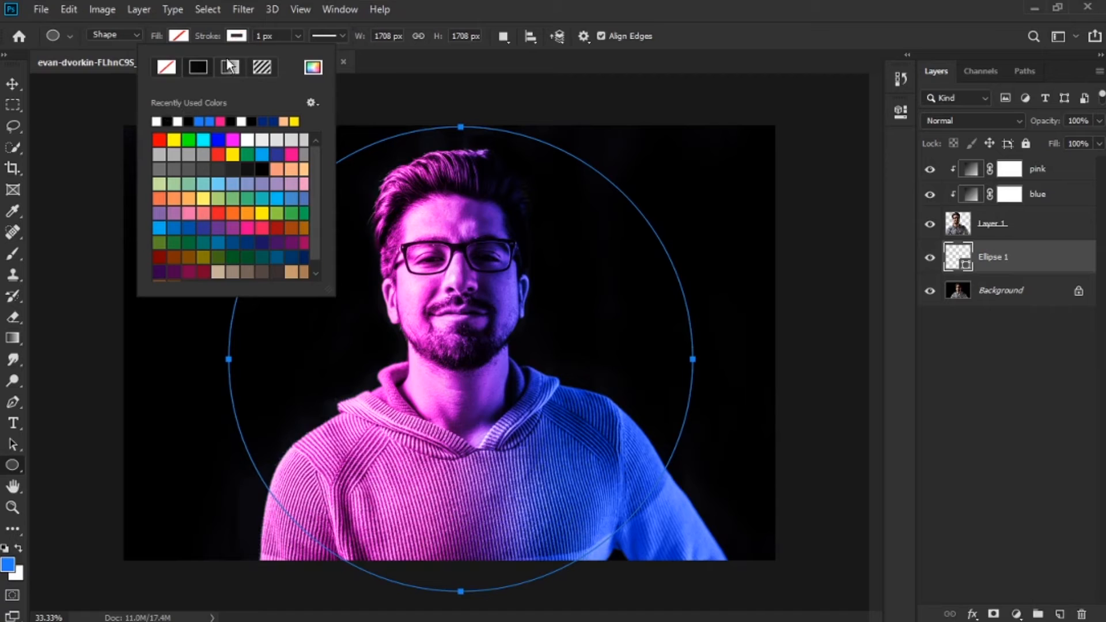
{"action": "left_click", "coordinate": [260, 37]}
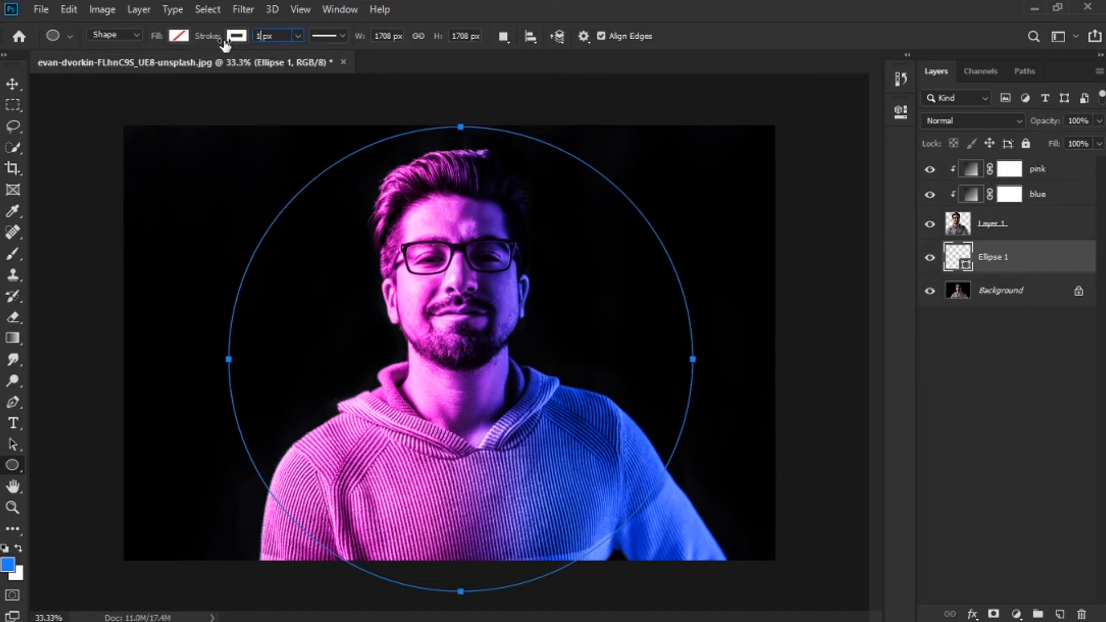
{"action": "type", "text": "10"}
{"action": "key", "text": "Return"}
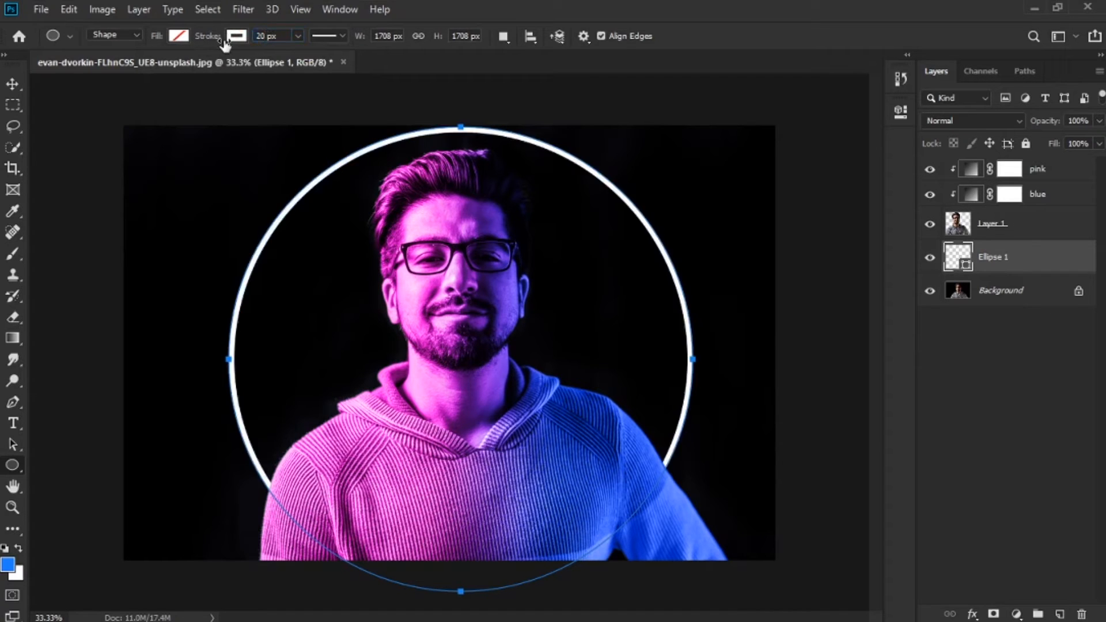
{"action": "left_click", "coordinate": [20, 85]}
{"action": "left_click", "coordinate": [821, 256]}
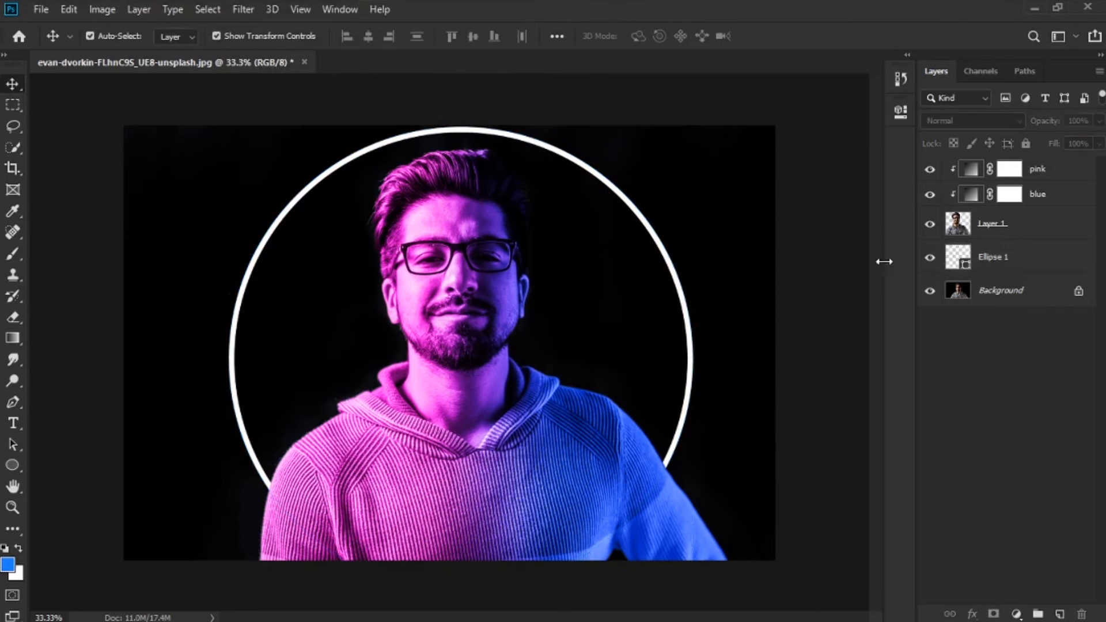
Add an Outer Glow layer effect to the Ellipse 1 layer
{"action": "left_click", "coordinate": [1027, 264]}
{"action": "right_click", "coordinate": [1028, 264]}
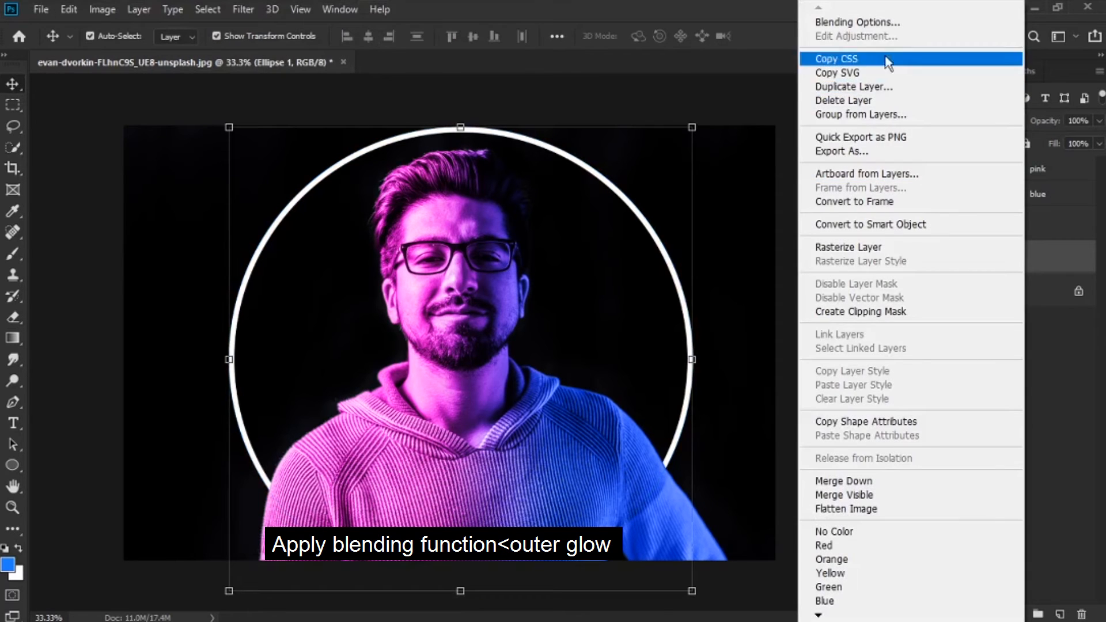
{"action": "left_click", "coordinate": [880, 26]}
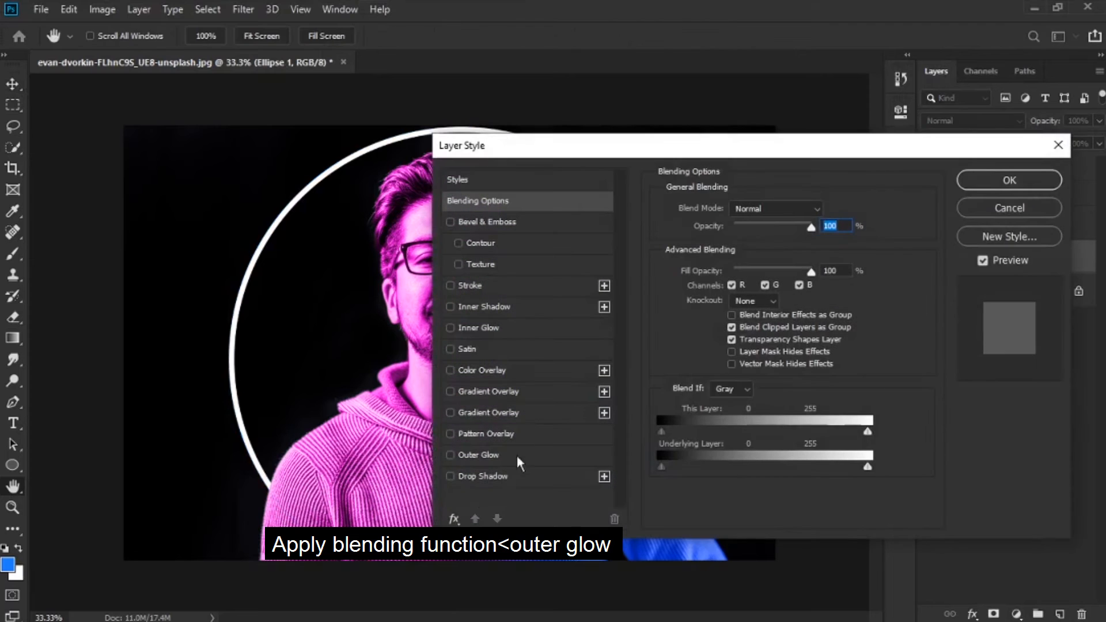
{"action": "left_click", "coordinate": [451, 455]}
{"action": "left_click", "coordinate": [468, 455]}
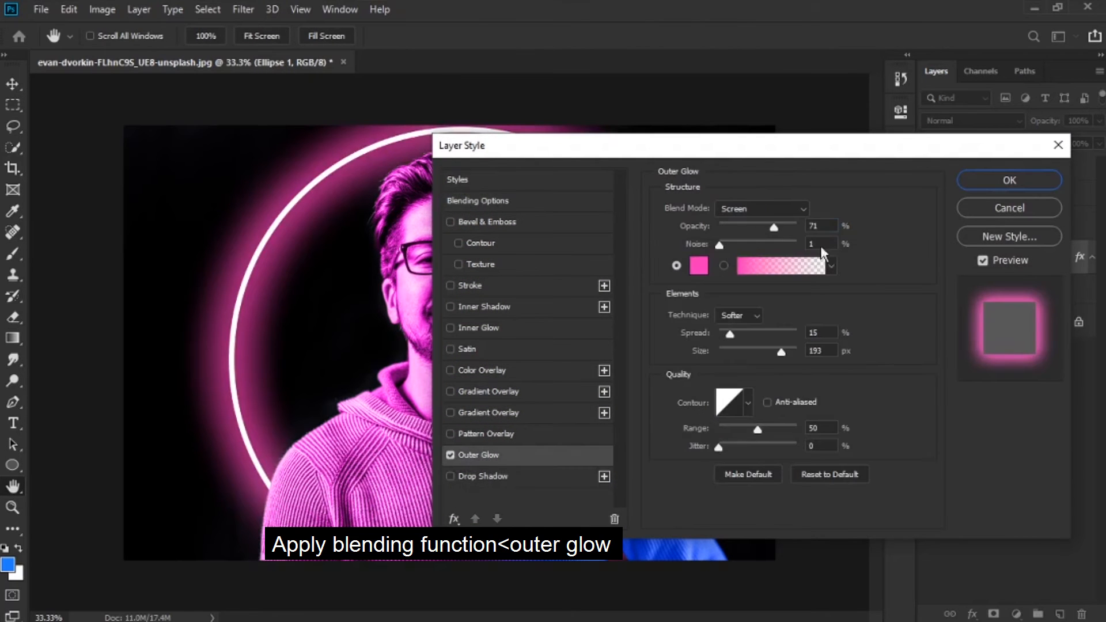
Set the ring's outer glow colour to magenta pink, ef08dc
{"action": "left_click", "coordinate": [700, 265]}
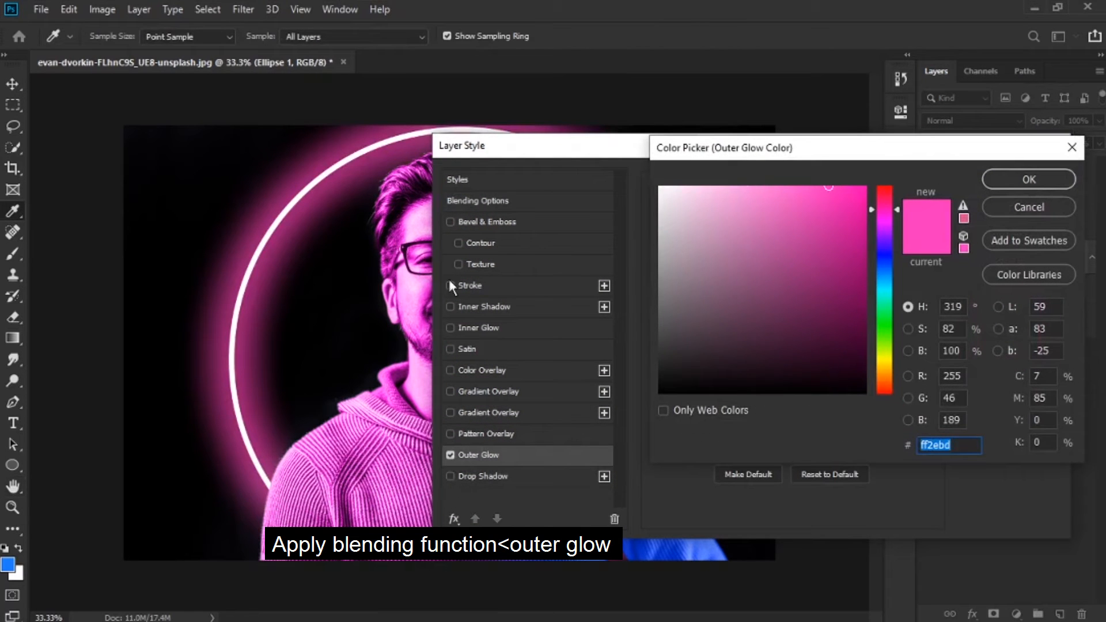
{"action": "left_click", "coordinate": [383, 222]}
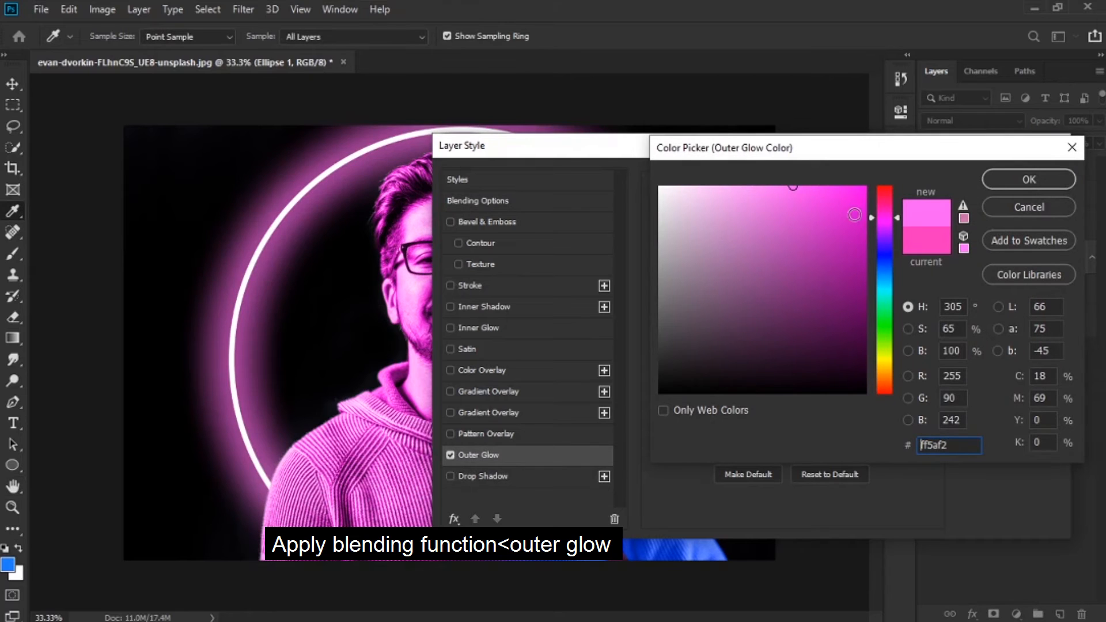
{"action": "left_click", "coordinate": [842, 191]}
{"action": "left_click", "coordinate": [896, 222]}
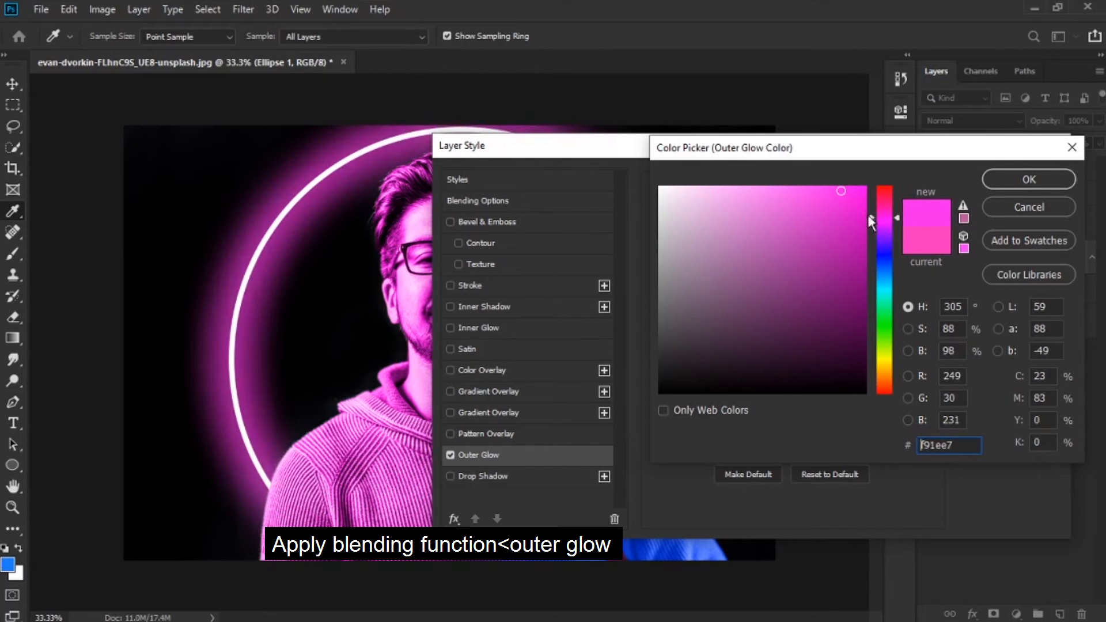
{"action": "left_click", "coordinate": [859, 199]}
{"action": "left_click", "coordinate": [1023, 180]}
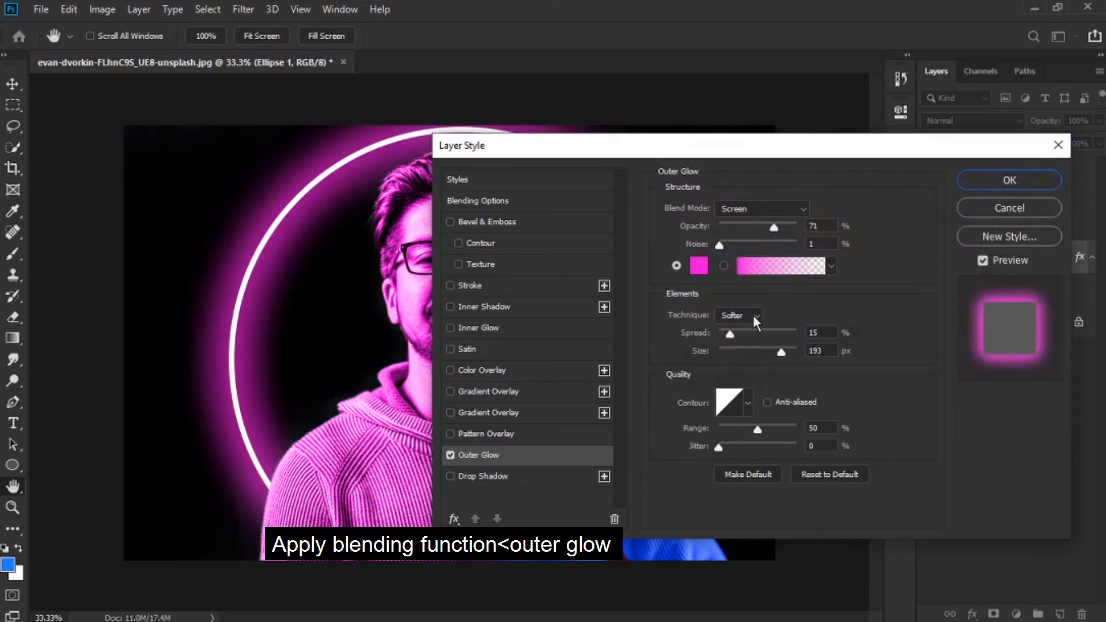
Set the outer glow's size to 90 px, spread to 21% and opacity to 97%, and apply the layer style
{"action": "left_click_drag", "start_coordinate": [779, 354], "coordinate": [735, 338]}
{"action": "left_click_drag", "start_coordinate": [776, 228], "coordinate": [800, 266]}
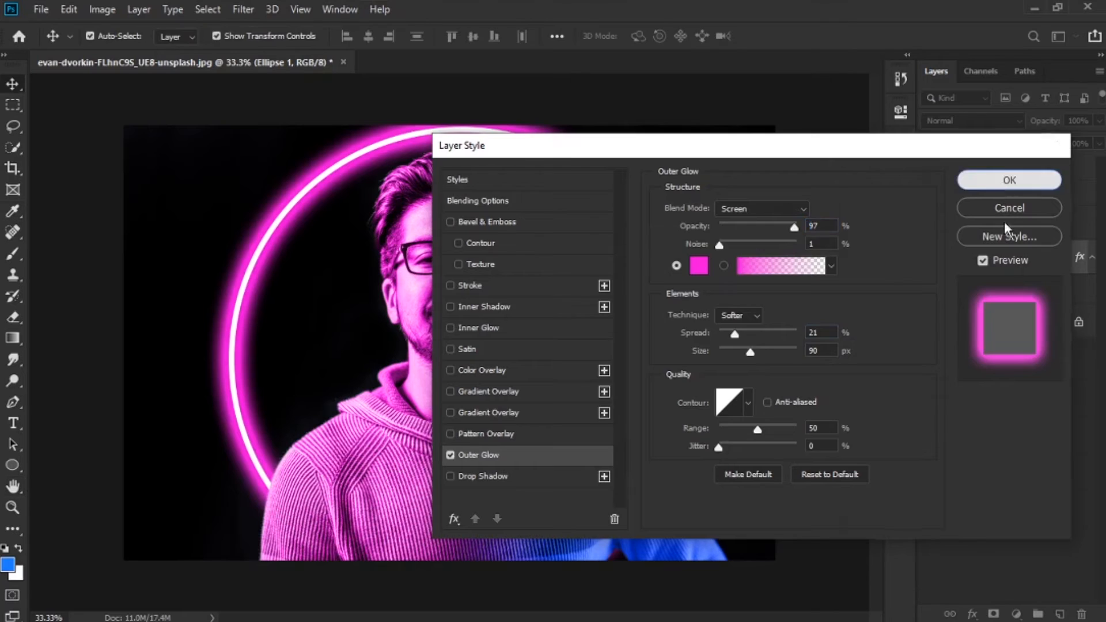
{"action": "key", "text": "Return"}
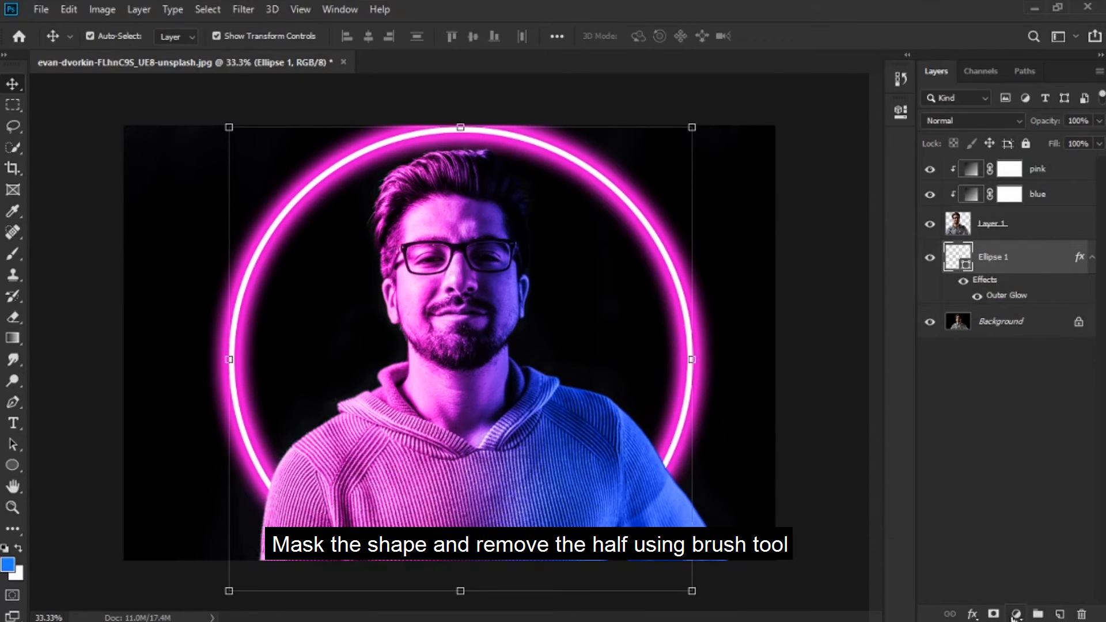
Add a layer mask to Ellipse 1 and paint out the half of the ring on the blue-lit side with a black 500 px brush
{"action": "left_click", "coordinate": [994, 614]}
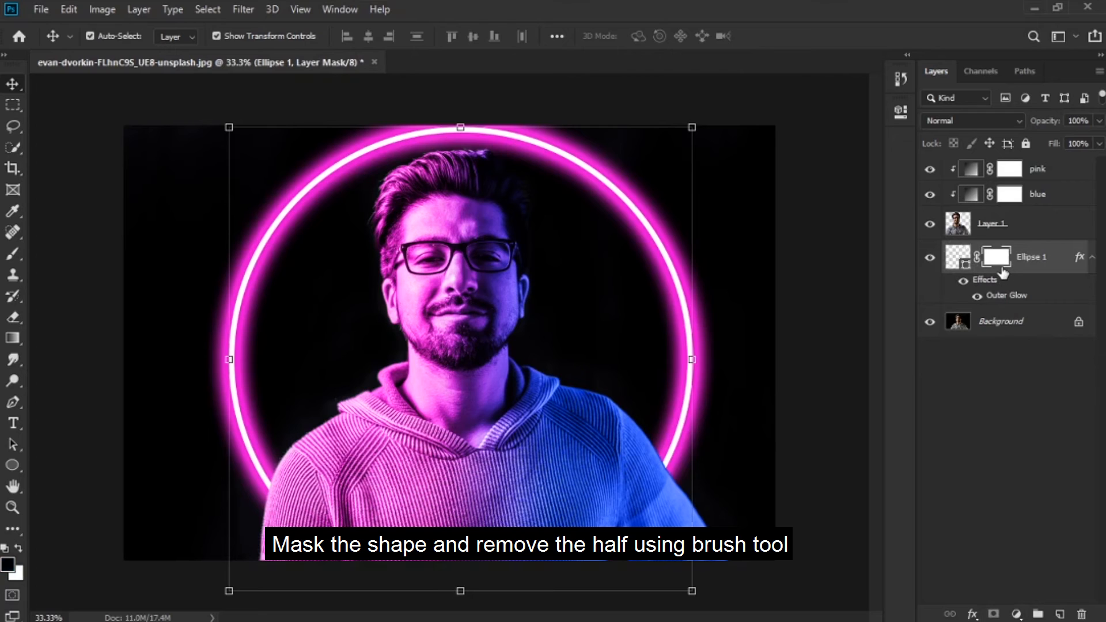
{"action": "left_click", "coordinate": [12, 254]}
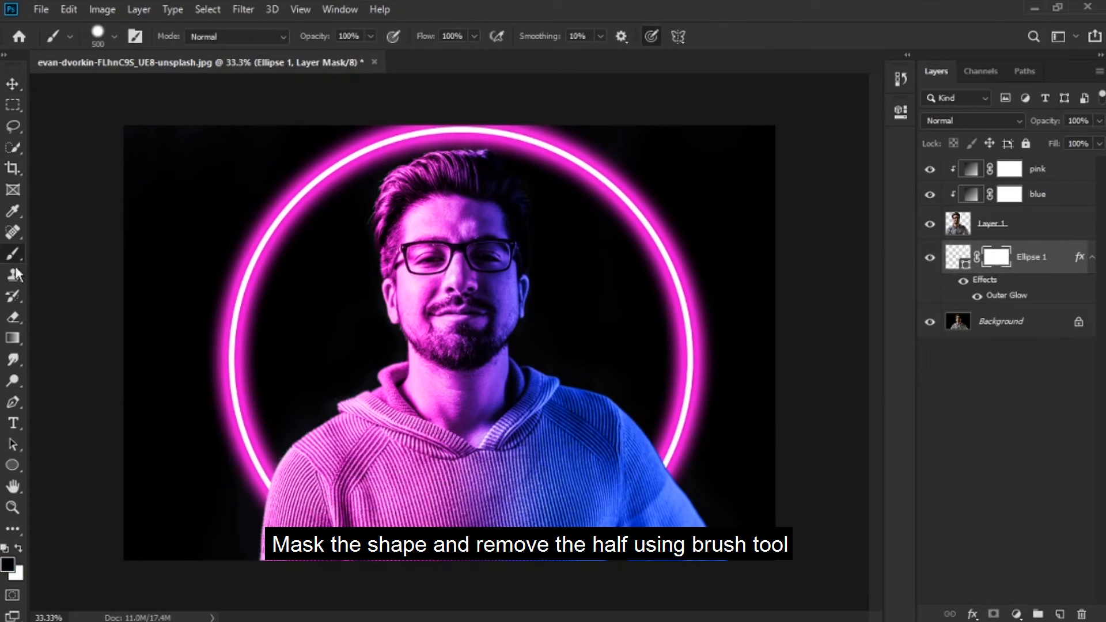
{"action": "mouse_move", "coordinate": [536, 116]}
{"action": "left_mouse_down"}
{"action": "mouse_move", "coordinate": [606, 220]}
{"action": "mouse_move", "coordinate": [662, 469]}
{"action": "left_mouse_up"}
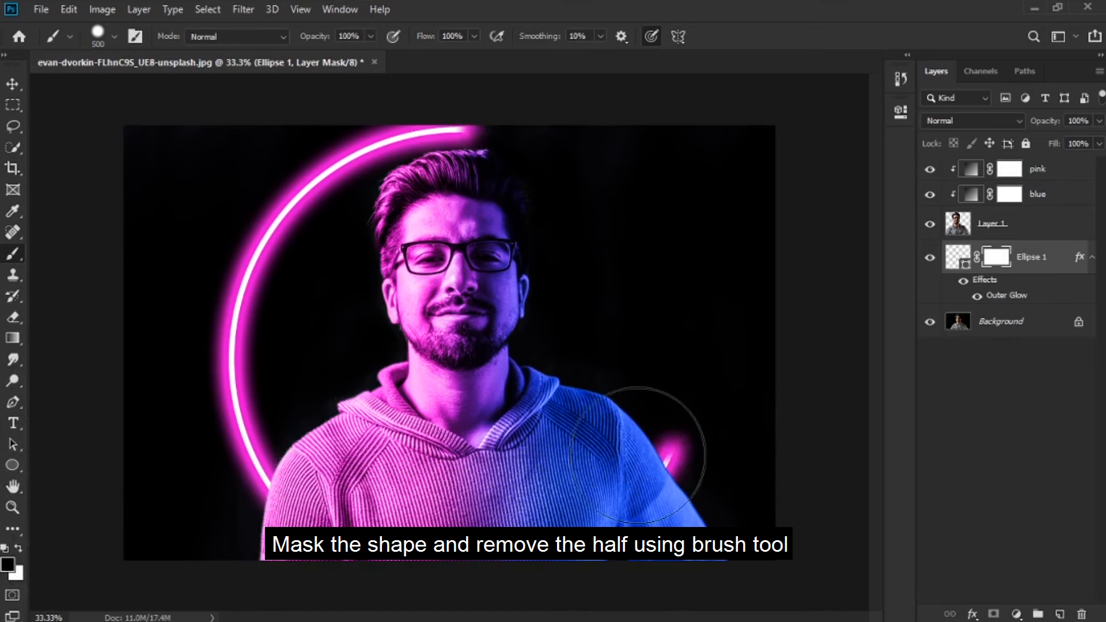
{"action": "left_click", "coordinate": [529, 127]}
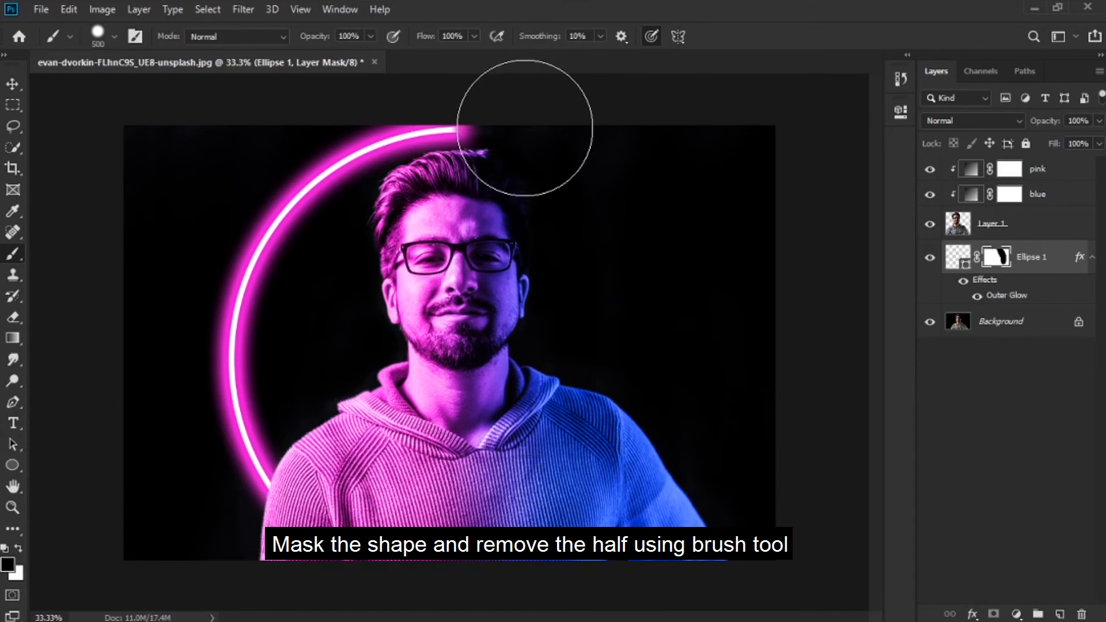
Duplicate the masked Ellipse 1 layer within the same document
{"action": "left_click", "coordinate": [1031, 260]}
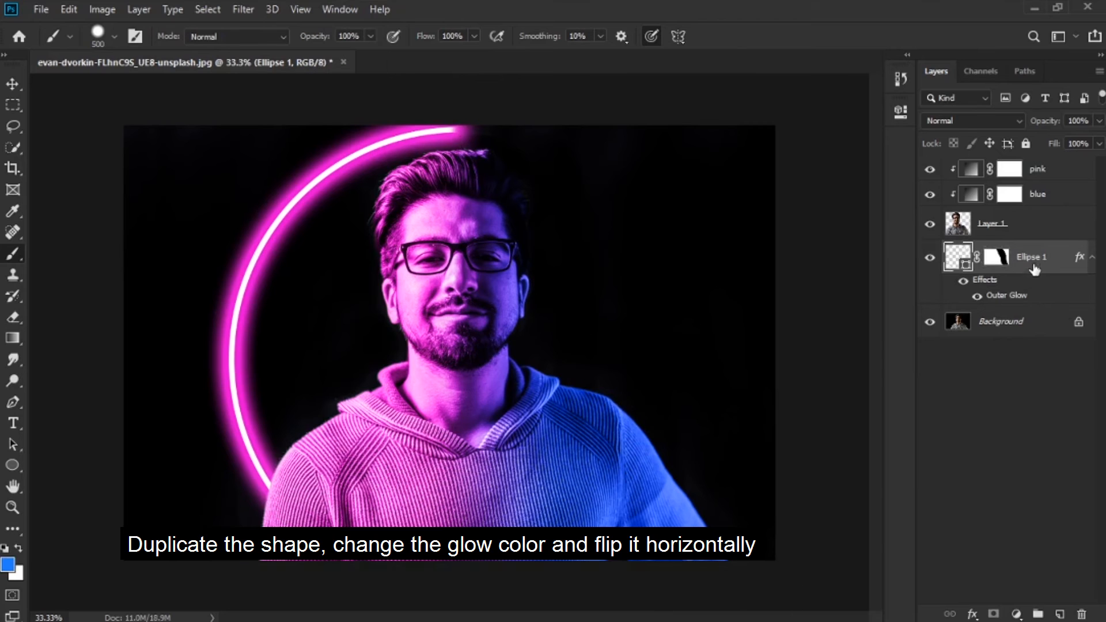
{"action": "right_click", "coordinate": [1011, 255]}
{"action": "left_click", "coordinate": [893, 87]}
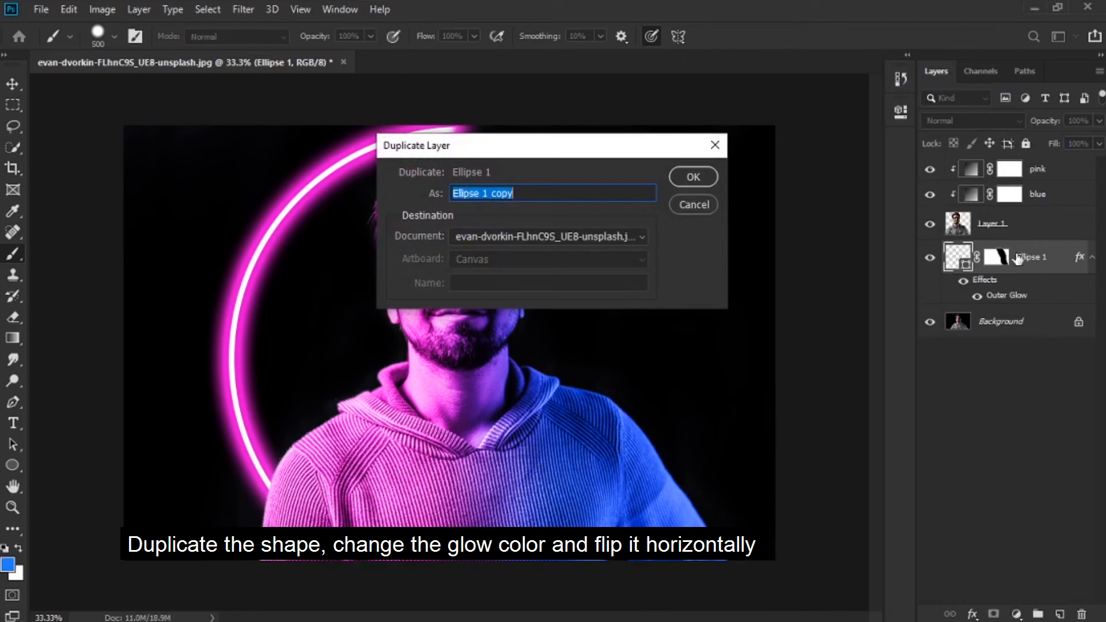
{"action": "left_click", "coordinate": [694, 179]}
Rename the original ellipse layer "pink glow" and its copy "blue glow"
{"action": "double_click", "coordinate": [1025, 322]}
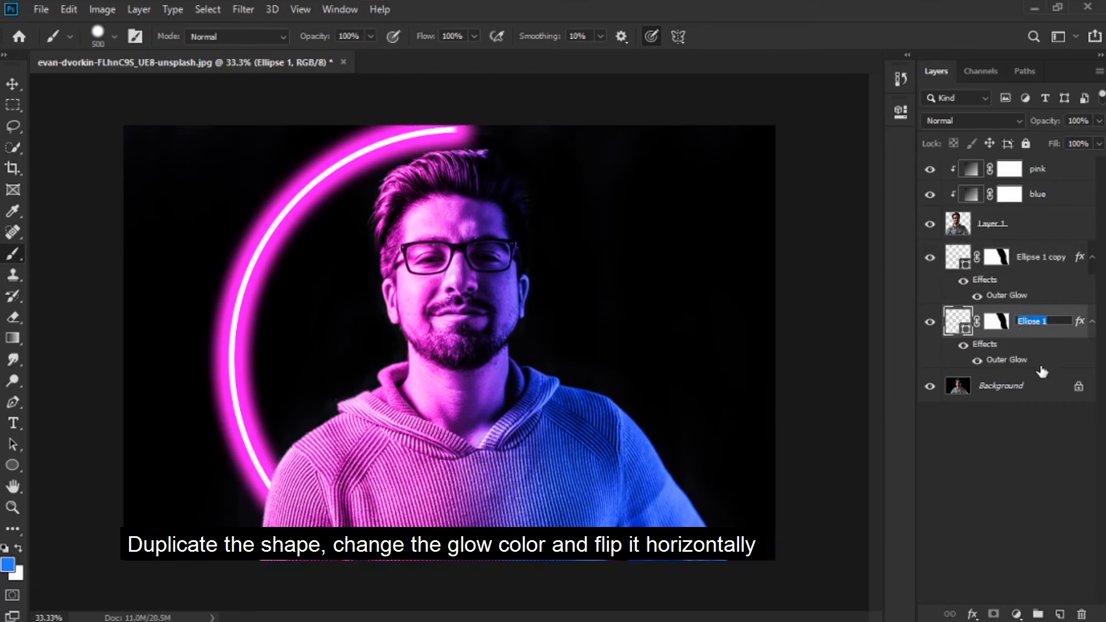
{"action": "type", "text": "pin"}
{"action": "key", "text": "Return"}
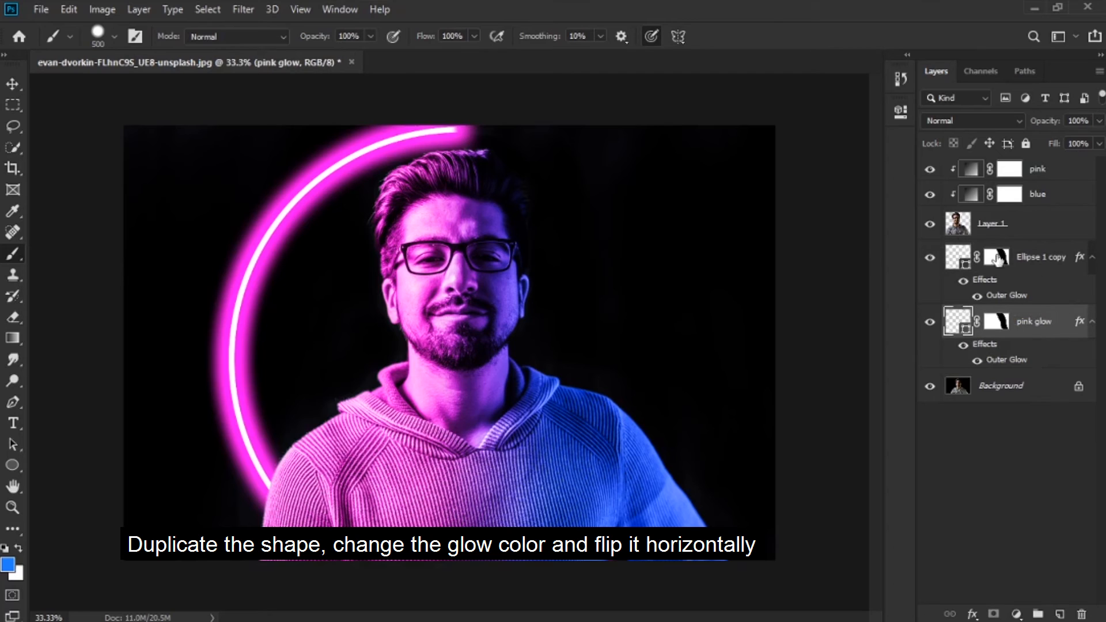
{"action": "double_click", "coordinate": [1040, 257]}
{"action": "type", "text": "blu"}
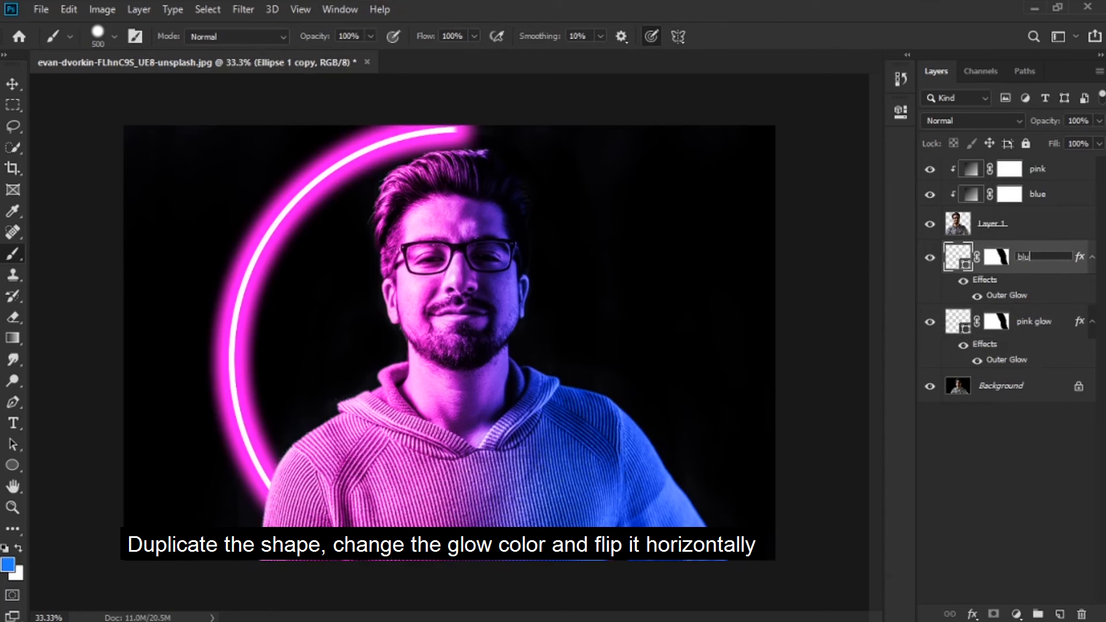
{"action": "type", "text": "e glow"}
{"action": "key", "text": "Return"}
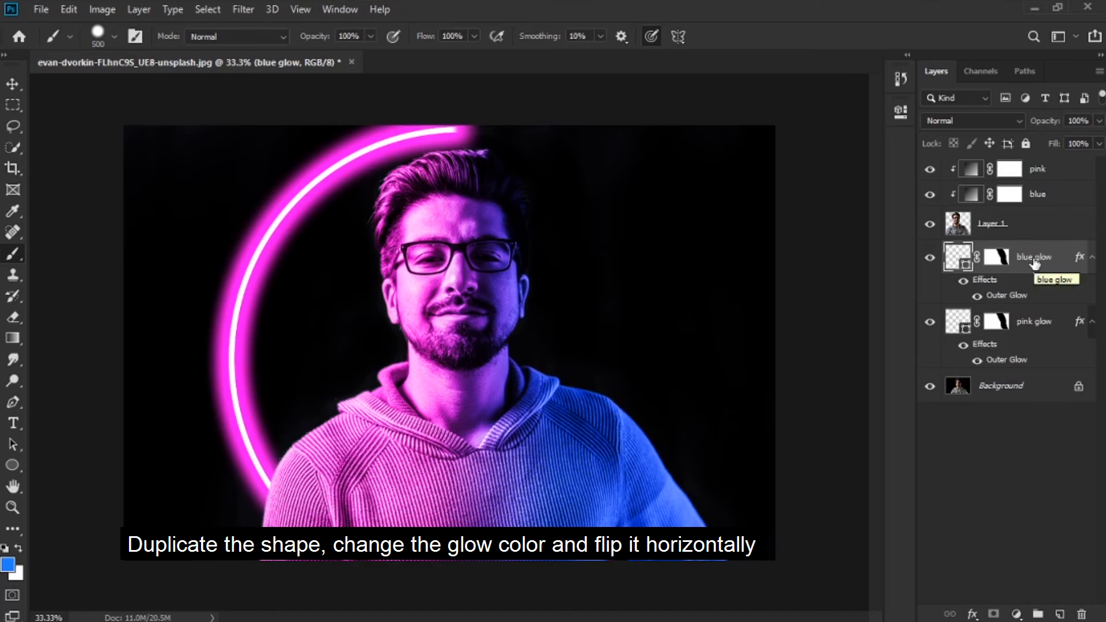
Change the outer glow colour of the blue glow layer to blue, 2e48e5, and apply the layer style
{"action": "double_click", "coordinate": [1015, 295]}
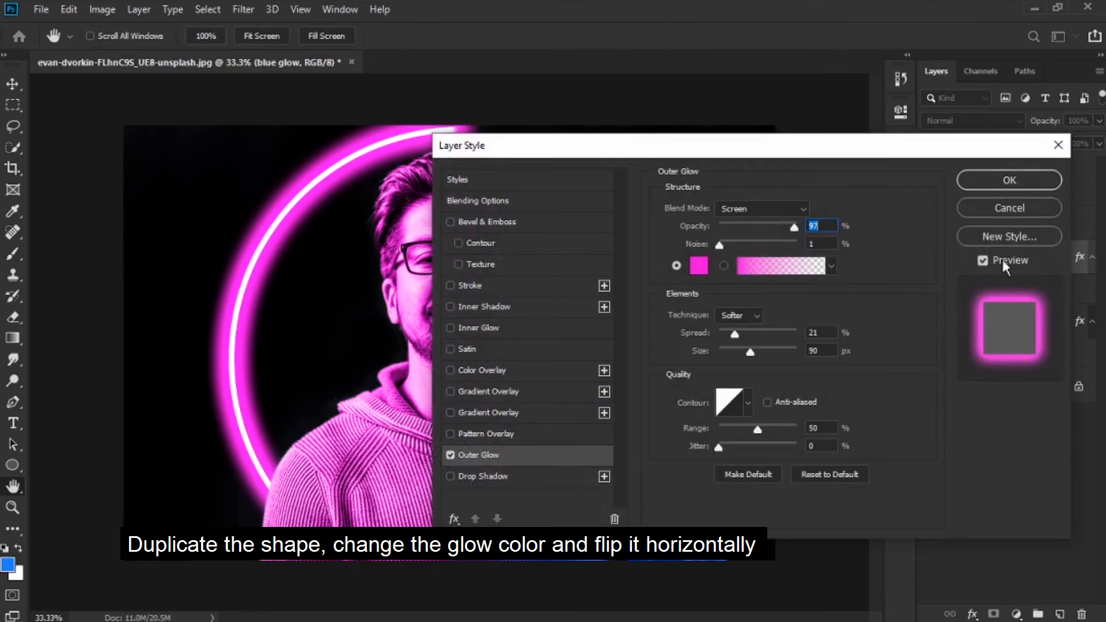
{"action": "left_click", "coordinate": [708, 270]}
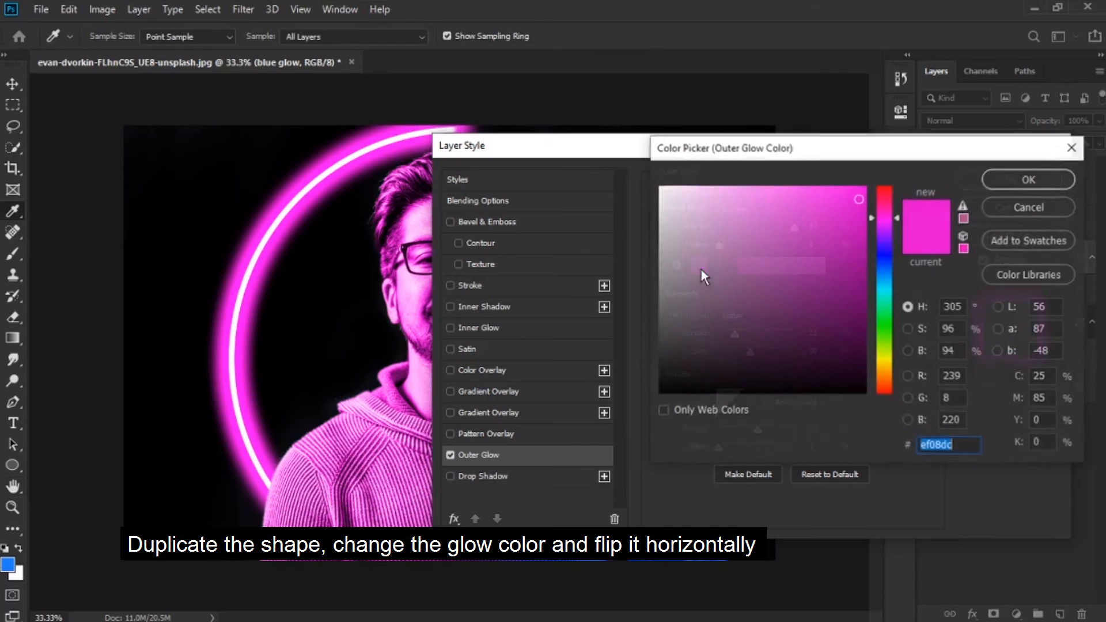
{"action": "left_click", "coordinate": [880, 263]}
{"action": "left_click", "coordinate": [849, 218]}
{"action": "left_click", "coordinate": [824, 208]}
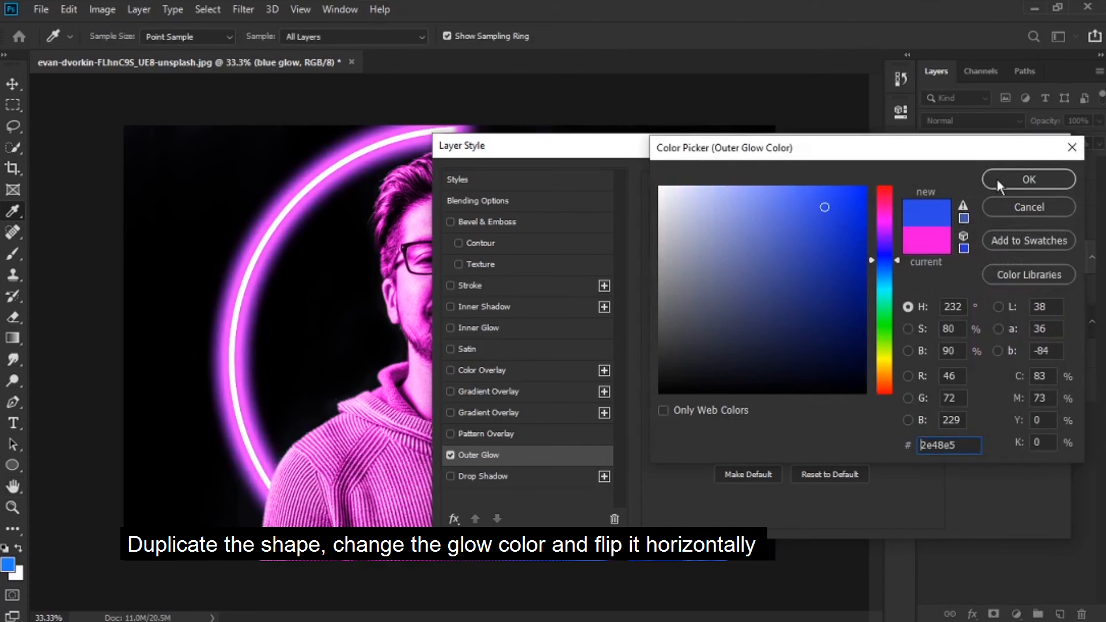
{"action": "left_click", "coordinate": [997, 178]}
{"action": "left_click", "coordinate": [1003, 181]}
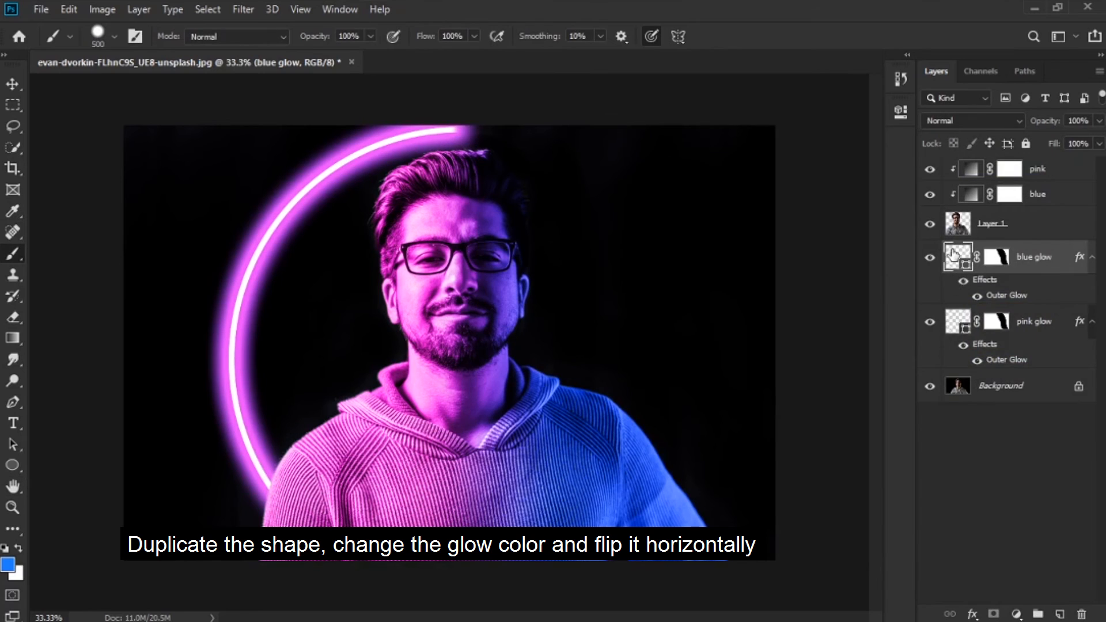
{"action": "left_click", "coordinate": [697, 236]}
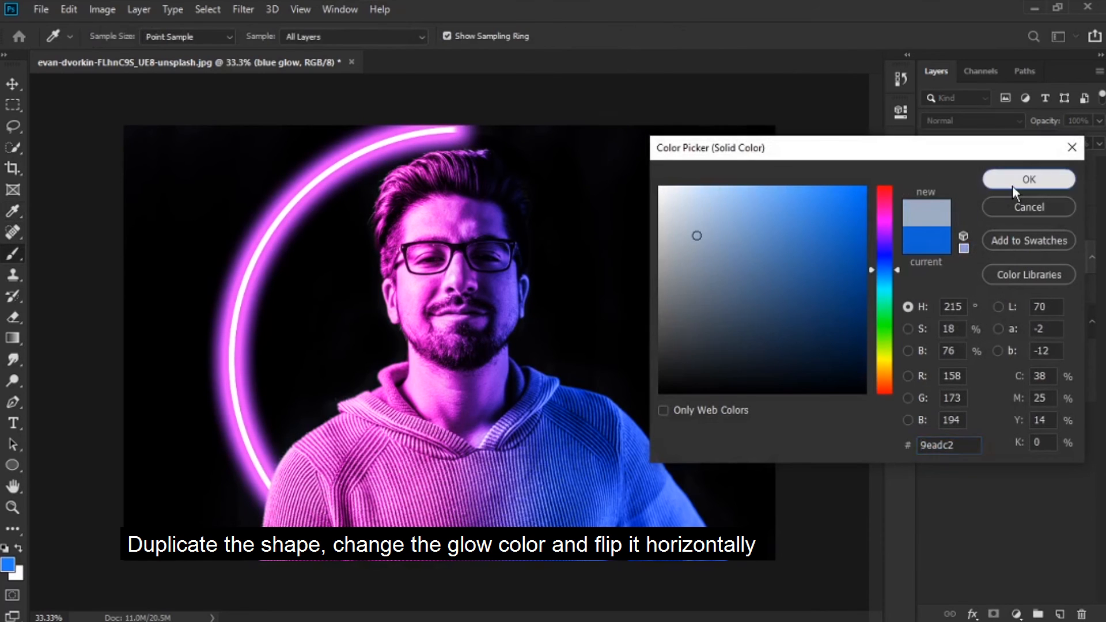
{"action": "left_click", "coordinate": [1013, 188]}
Flip the blue glow layer horizontally with Free Transform so its half ring completes the circle opposite the pink half, and deselect it
{"action": "left_click", "coordinate": [12, 84]}
{"action": "right_click", "coordinate": [321, 189]}
{"action": "key", "text": "Escape"}
{"action": "key", "text": "ctrl+t"}
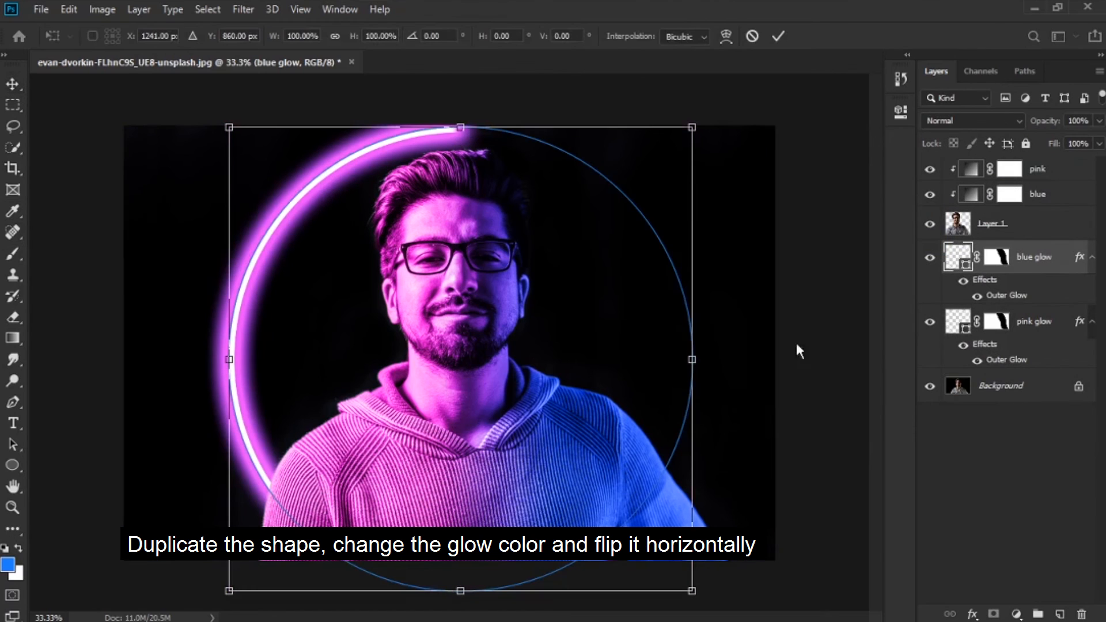
{"action": "right_click", "coordinate": [302, 195]}
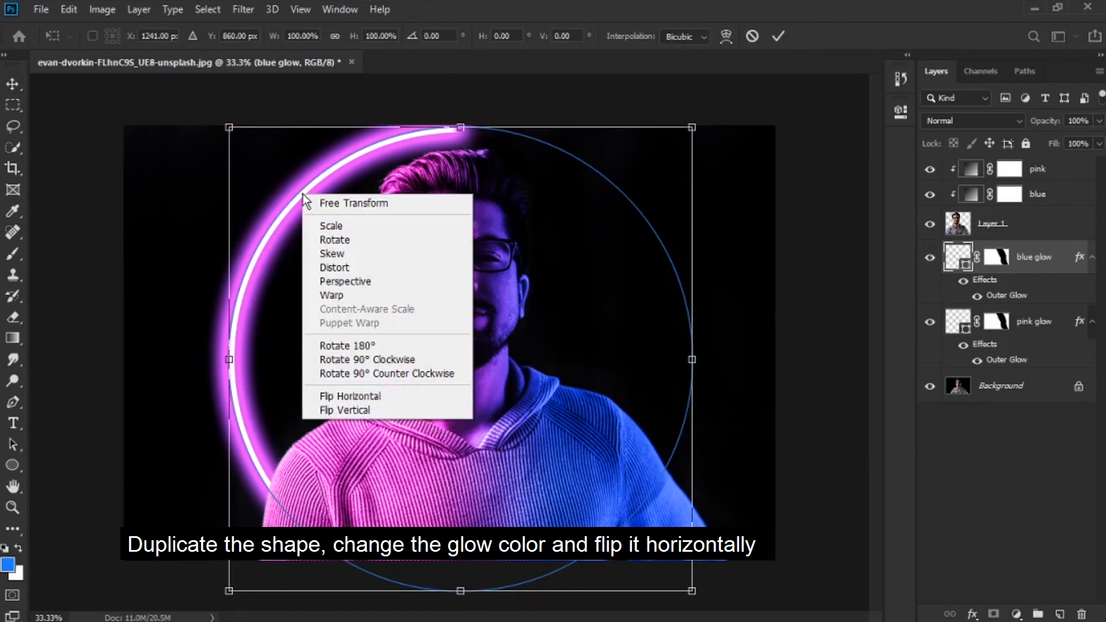
{"action": "left_click", "coordinate": [403, 395]}
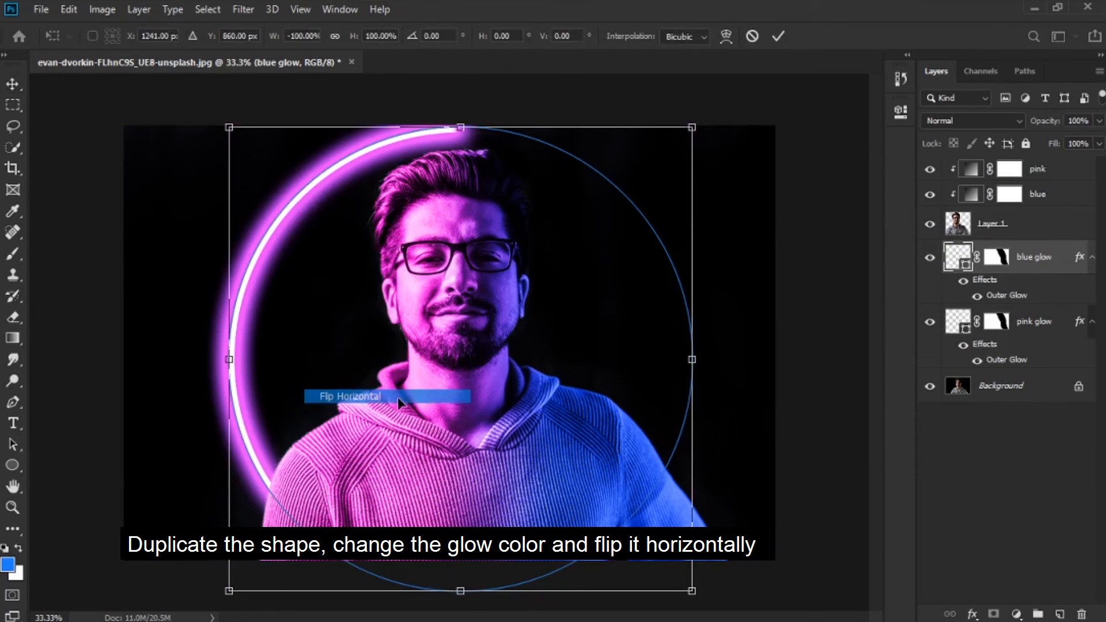
{"action": "key", "text": "Return"}
{"action": "left_click", "coordinate": [829, 340]}
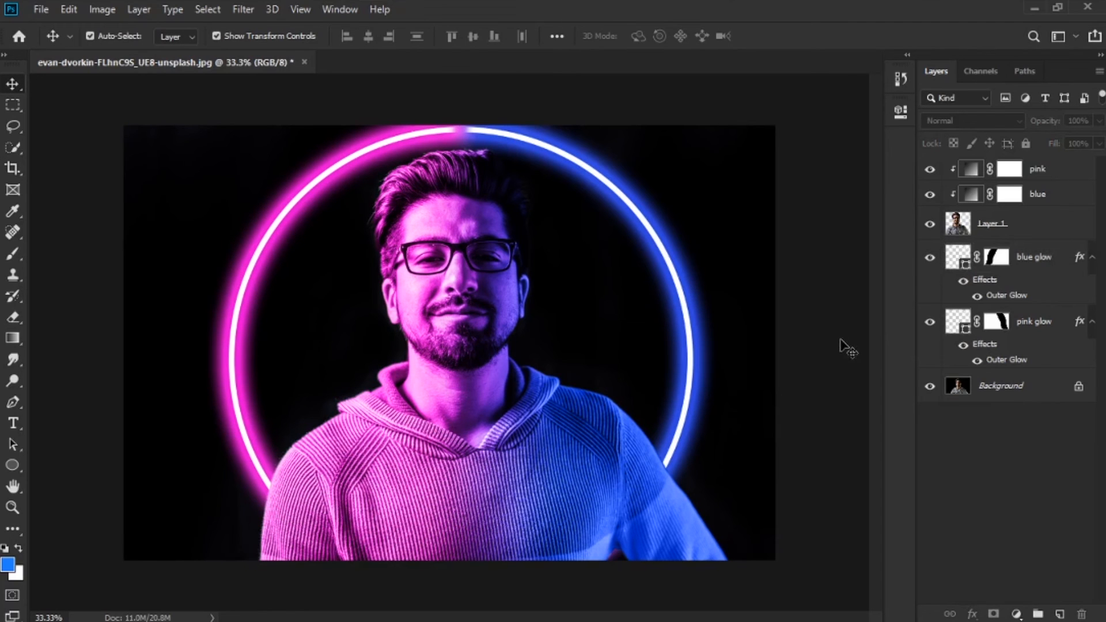
{"action": "left_click", "coordinate": [1030, 324]}
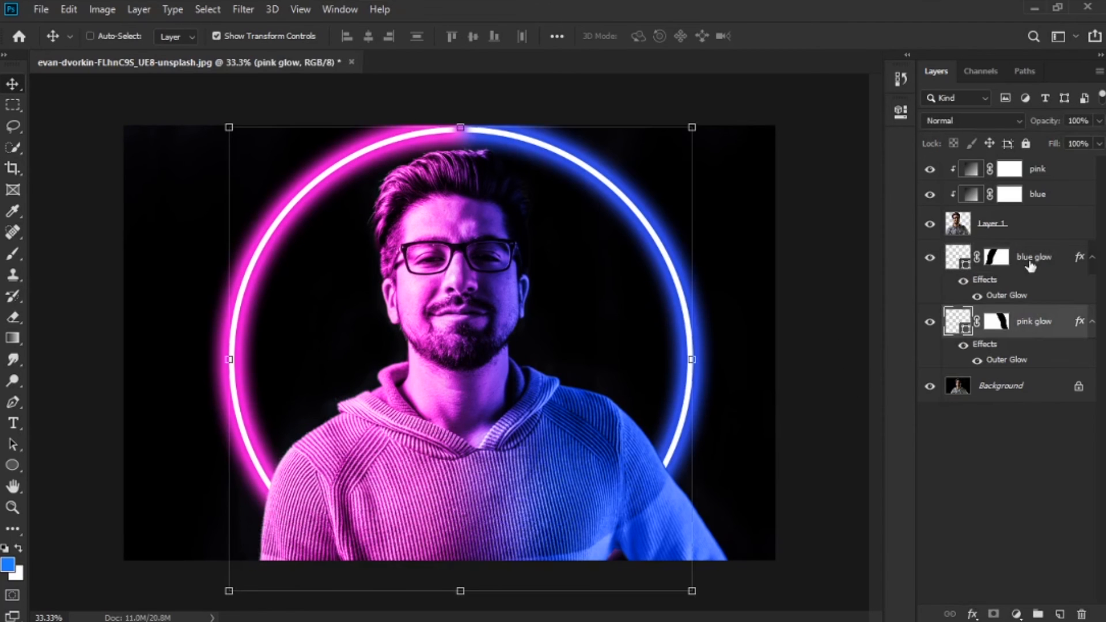
{"action": "left_click", "coordinate": [1030, 265], "text": "shift"}
{"action": "left_click_drag", "start_coordinate": [648, 209], "coordinate": [647, 245]}
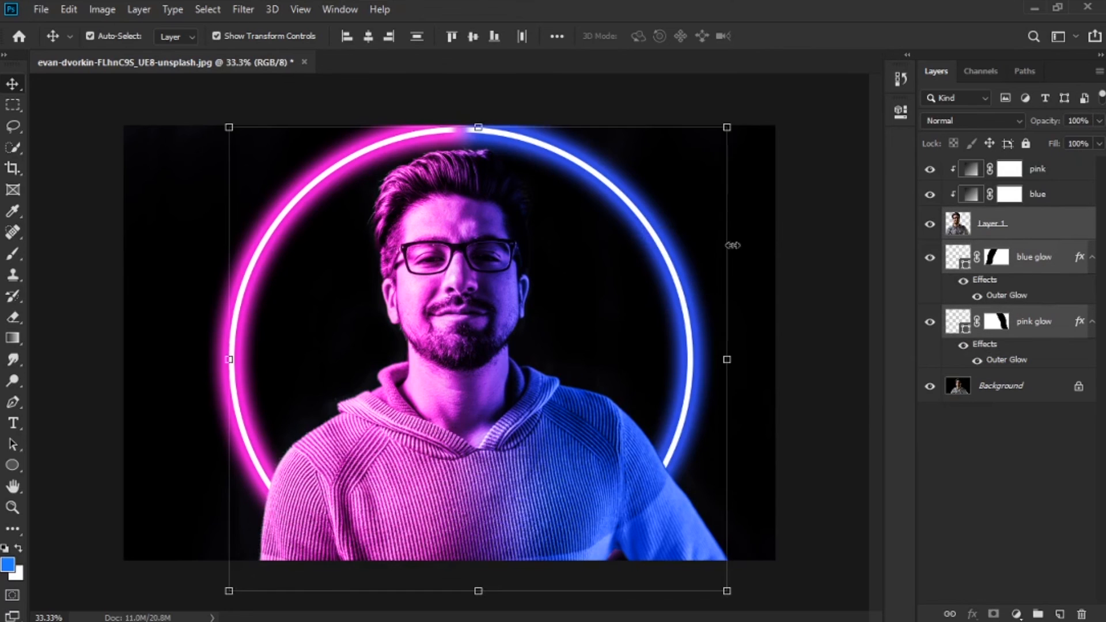
{"action": "left_click", "coordinate": [1010, 231]}
Move the pink glow and blue glow layers together slightly downward so the ring's top meets the man's hair, and hide the interface panels
{"action": "left_click", "coordinate": [1034, 315]}
{"action": "left_click", "coordinate": [1036, 265], "text": "shift"}
{"action": "mouse_move", "coordinate": [593, 178]}
{"action": "left_mouse_down"}
{"action": "mouse_move", "coordinate": [590, 211]}
{"action": "mouse_move", "coordinate": [595, 189]}
{"action": "left_mouse_up"}
{"action": "left_click", "coordinate": [809, 389]}
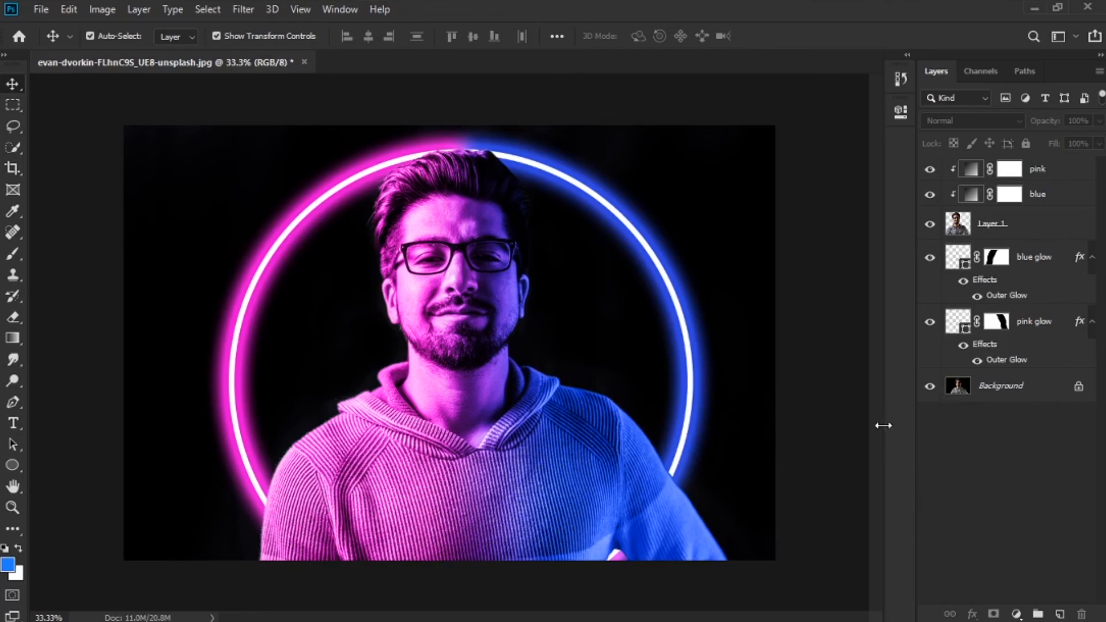
{"action": "key", "text": "Tab"}
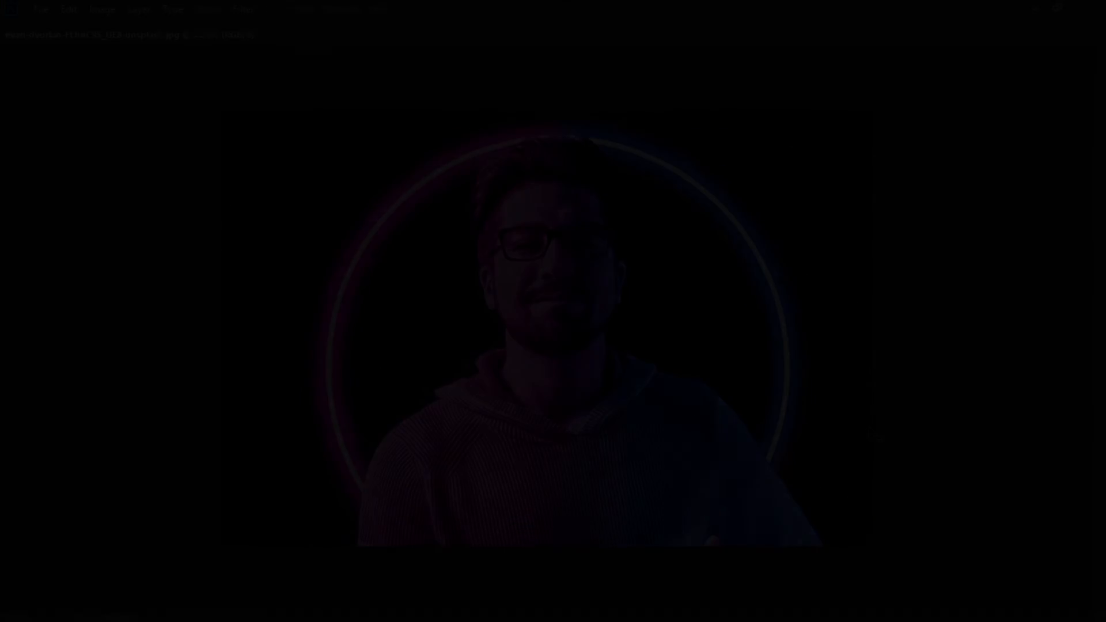